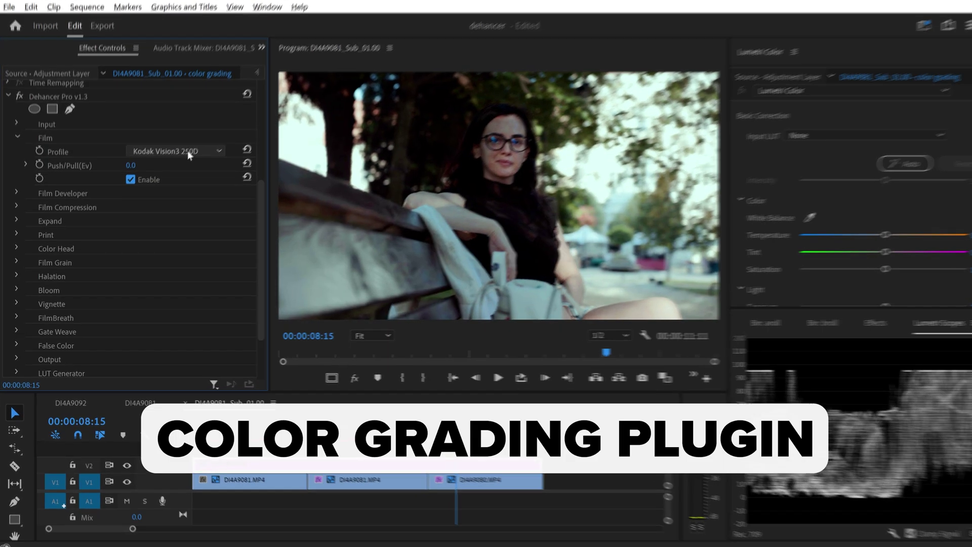
Try the Agfa Agfacolor XRS 200 film look, then scrub to the third clip at about 8 seconds
left_click(192, 152)
scroll(270, 293, "up", 10)
scroll(273, 287, "up", 3)
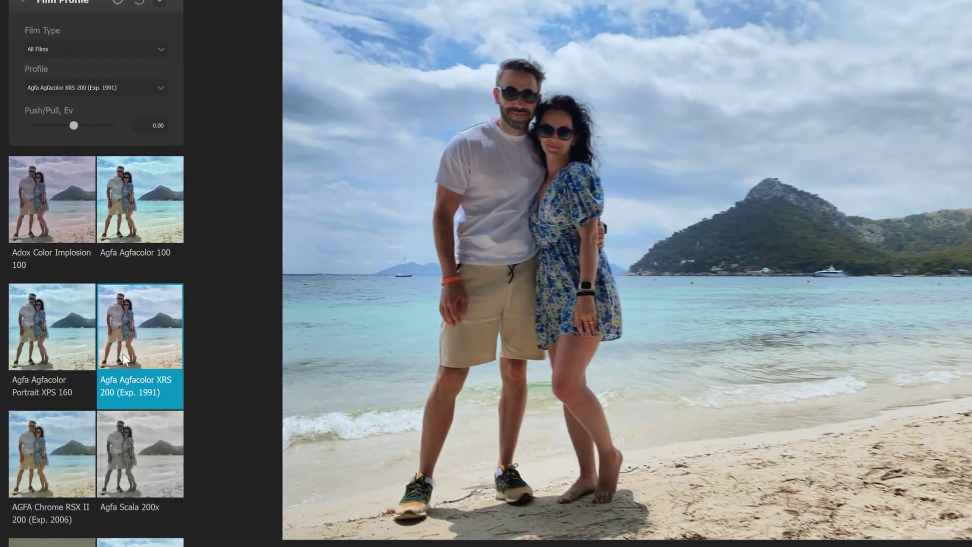
left_click(38, 419)
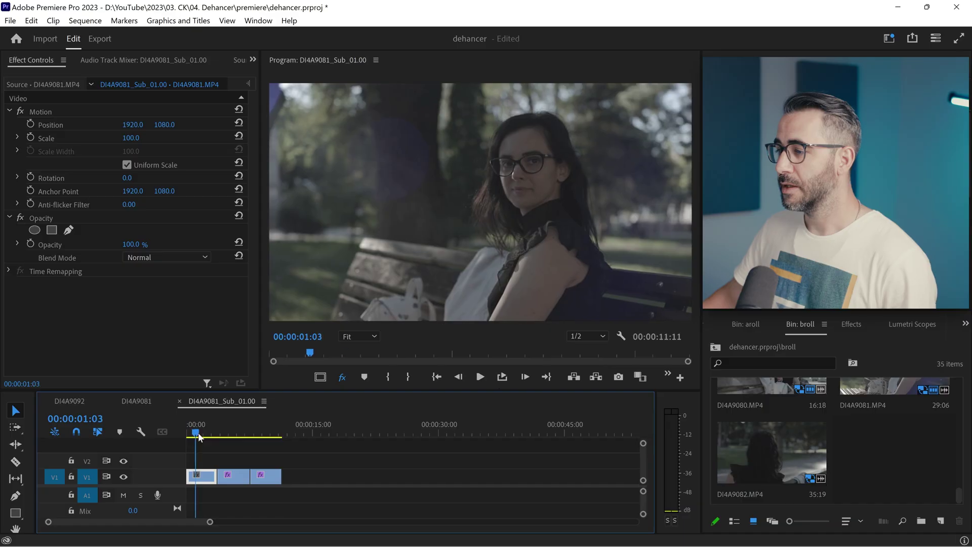
left_click_drag(198, 436, 260, 434)
Create a new adjustment layer and place it on V2 above the clips
left_click(940, 521)
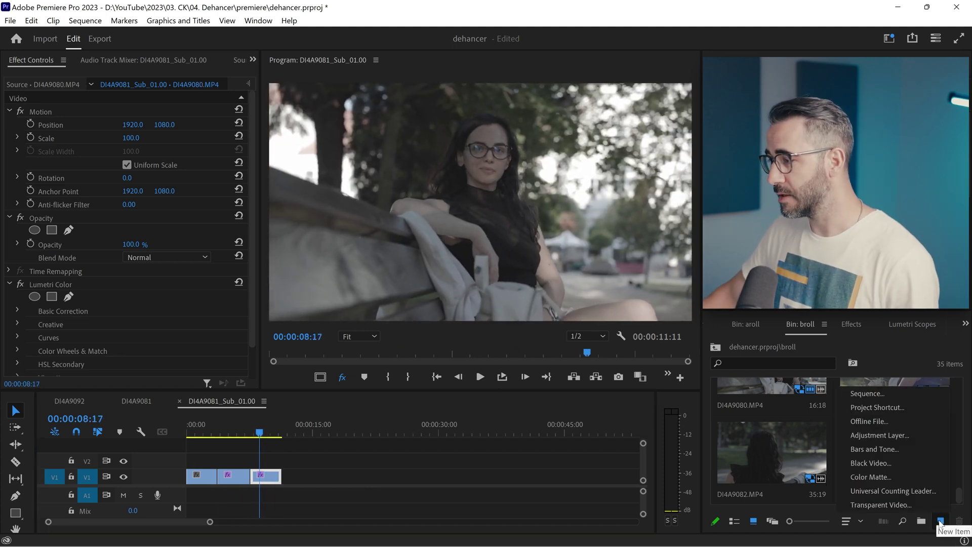
left_click(889, 437)
left_click(507, 321)
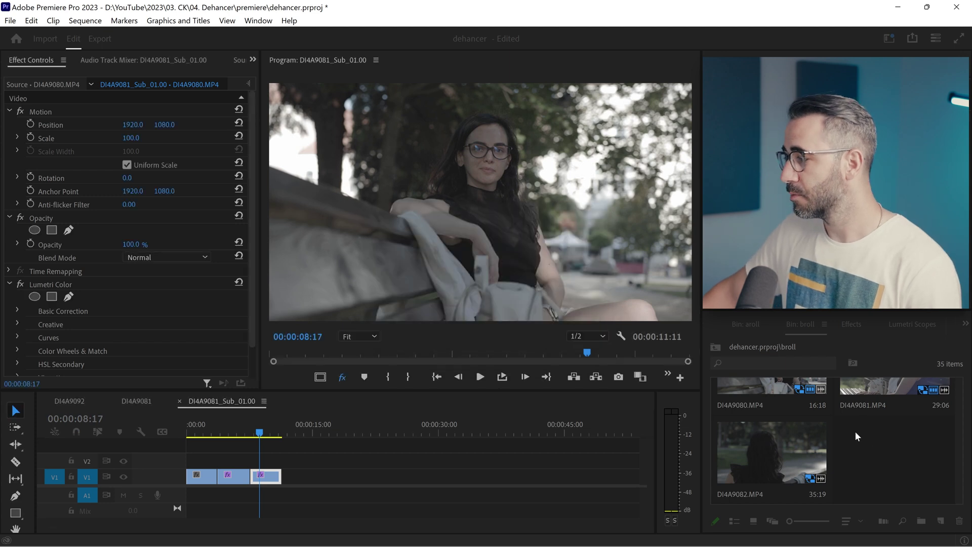
left_click_drag(895, 452, 191, 457)
Rename the adjustment layer 'color grading' and play the sequence from near the start
right_click(208, 460)
left_click(248, 484)
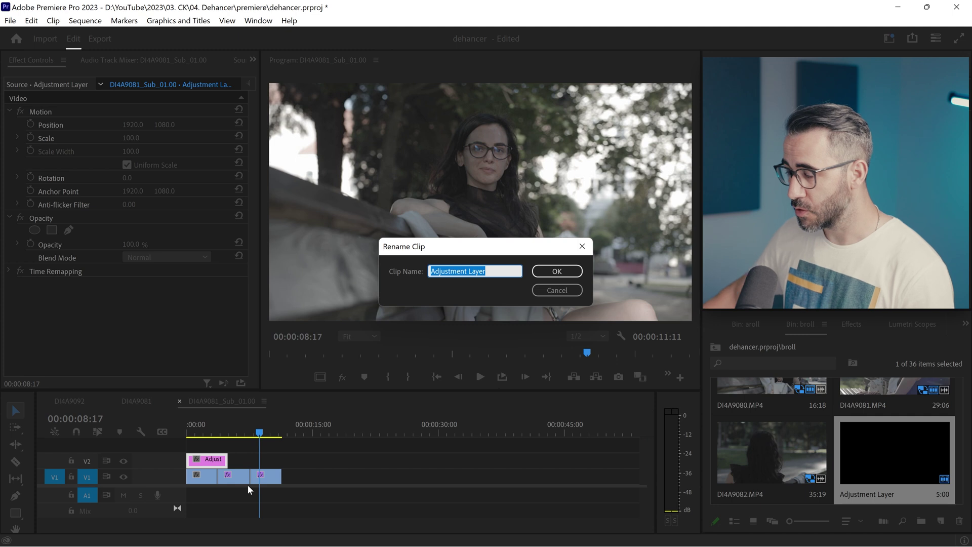
left_click(557, 272)
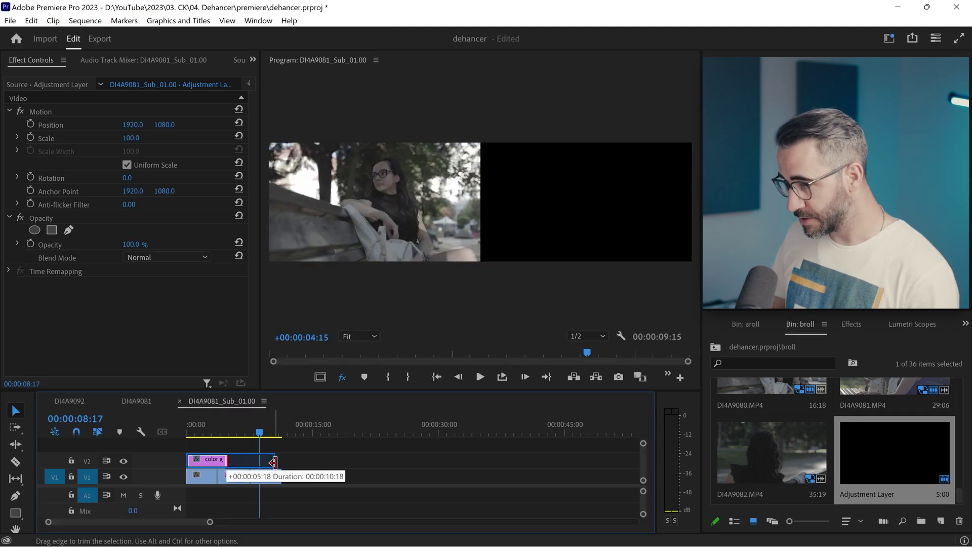
left_click(195, 434)
key("space")
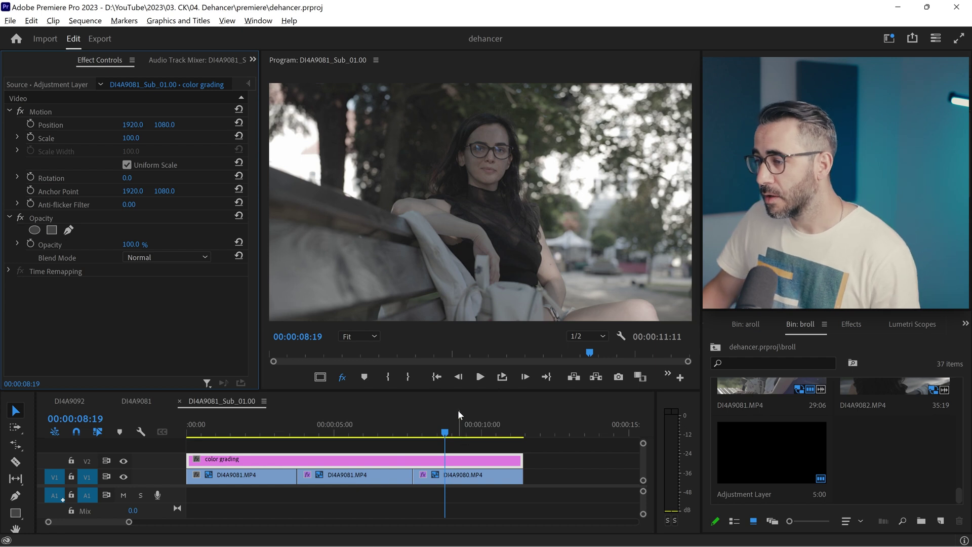
Search effects for 'dehancer' and drop Dehancer Pro onto the color grading adjustment layer
left_click(850, 324)
left_click(770, 344)
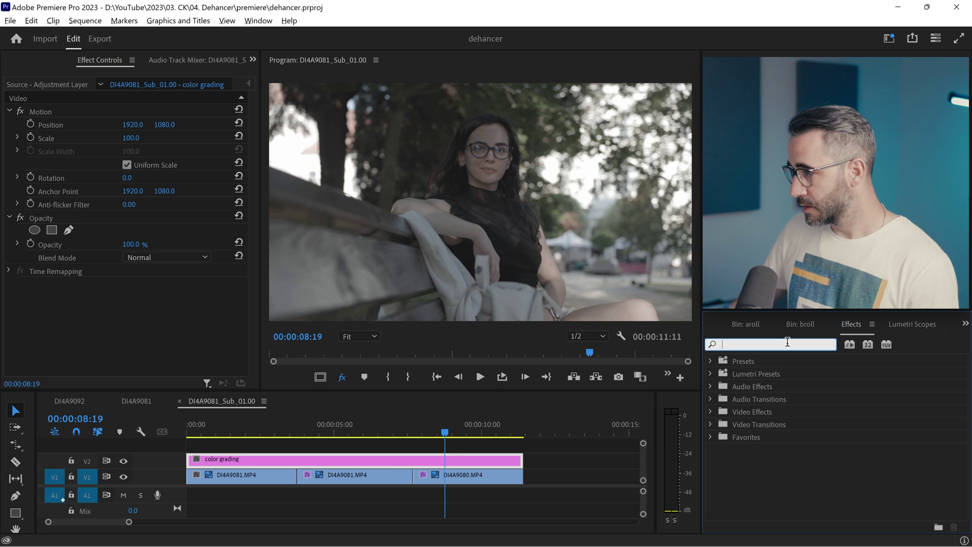
type("dehancer")
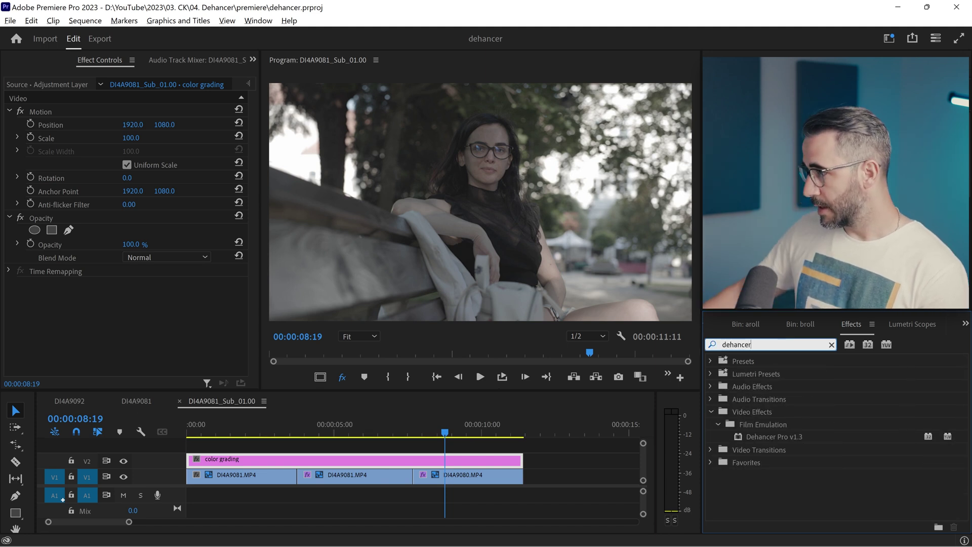
left_click_drag(784, 438, 281, 460)
left_click_drag(252, 236, 241, 336)
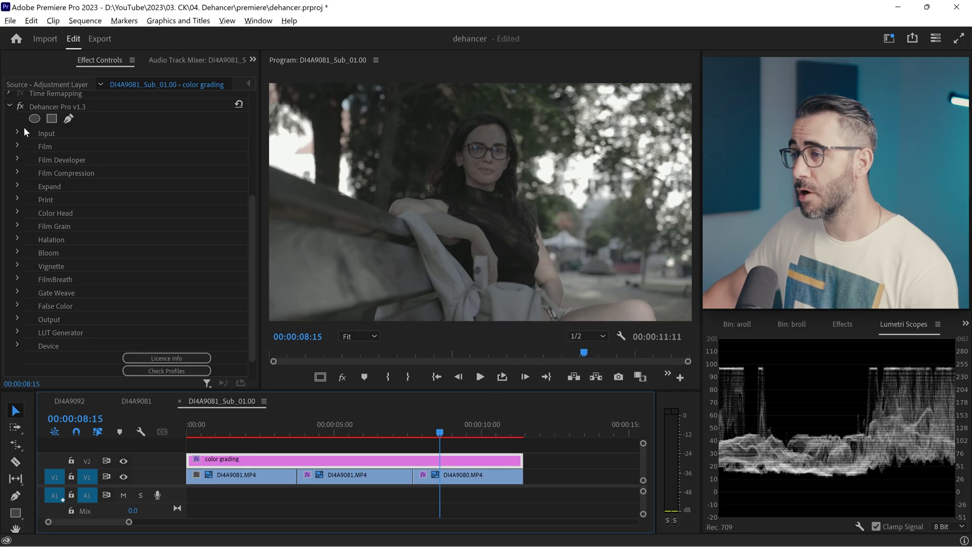
Set Dehancer's input source to the Canon / R6 / Log 3 Cinema Gamut camera
left_click(16, 130)
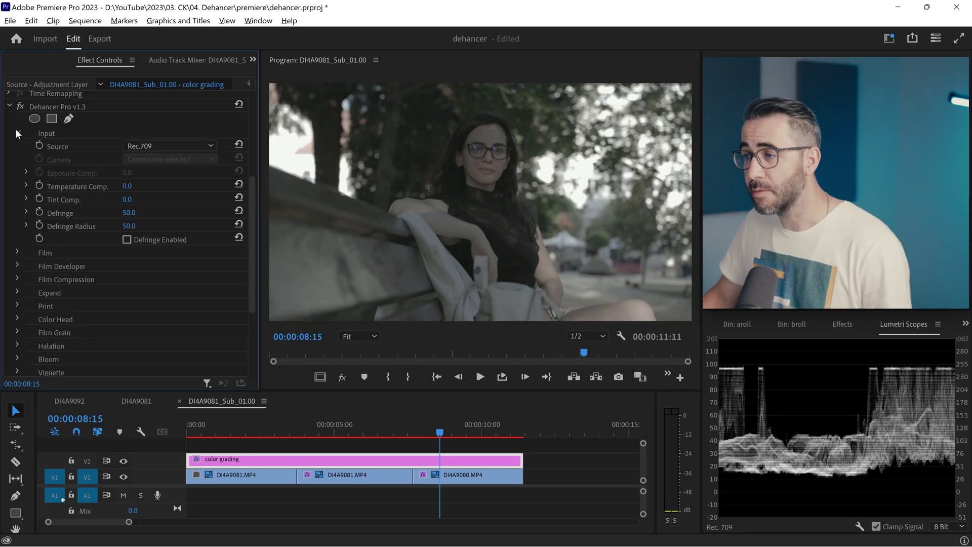
left_click(163, 145)
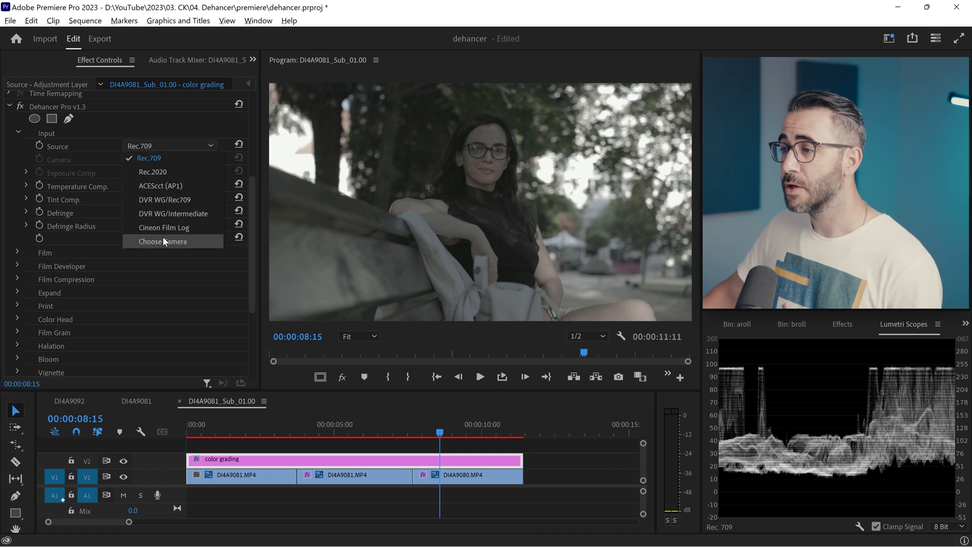
left_click(187, 241)
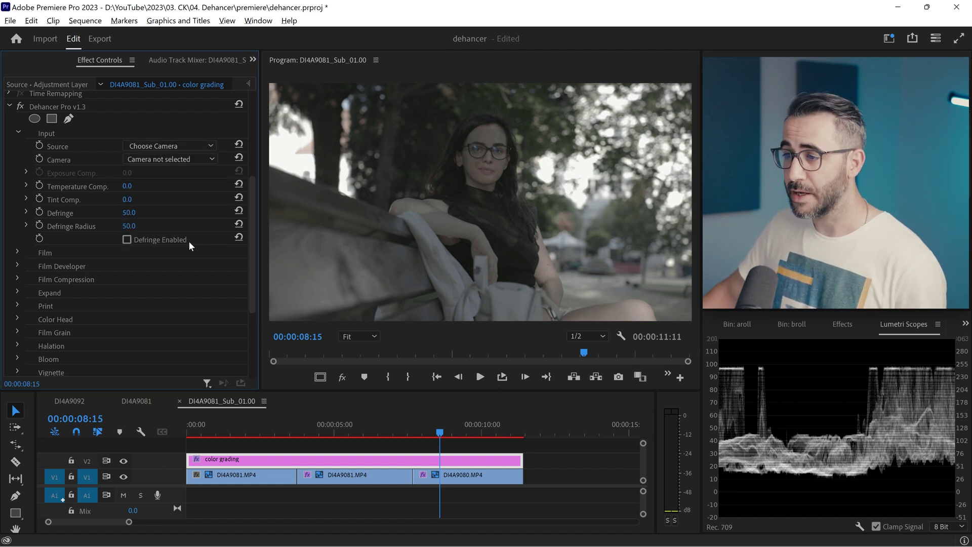
left_click(178, 160)
scroll(241, 352, "down", 4)
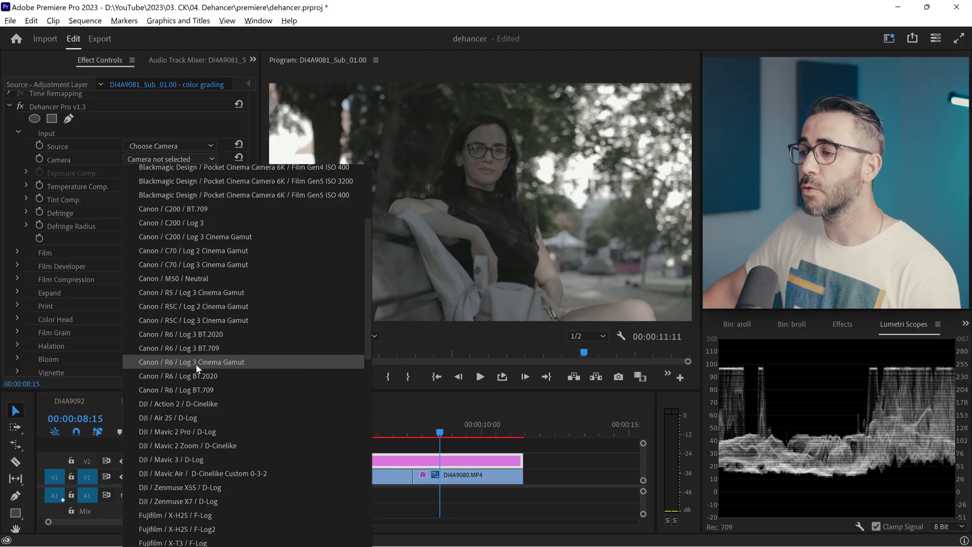
left_click(253, 362)
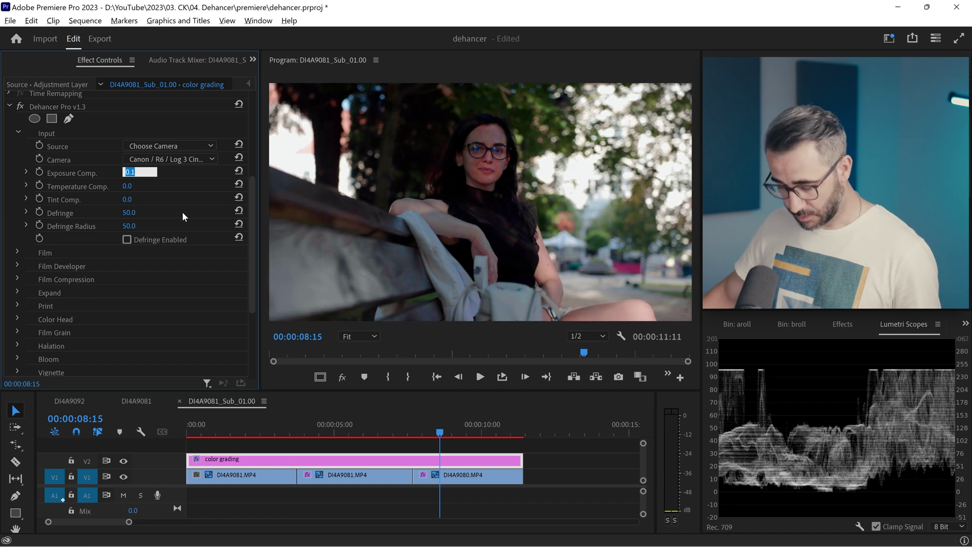
Set Exposure Compensation and Temperature Compensation both to 0.2
key("Up")
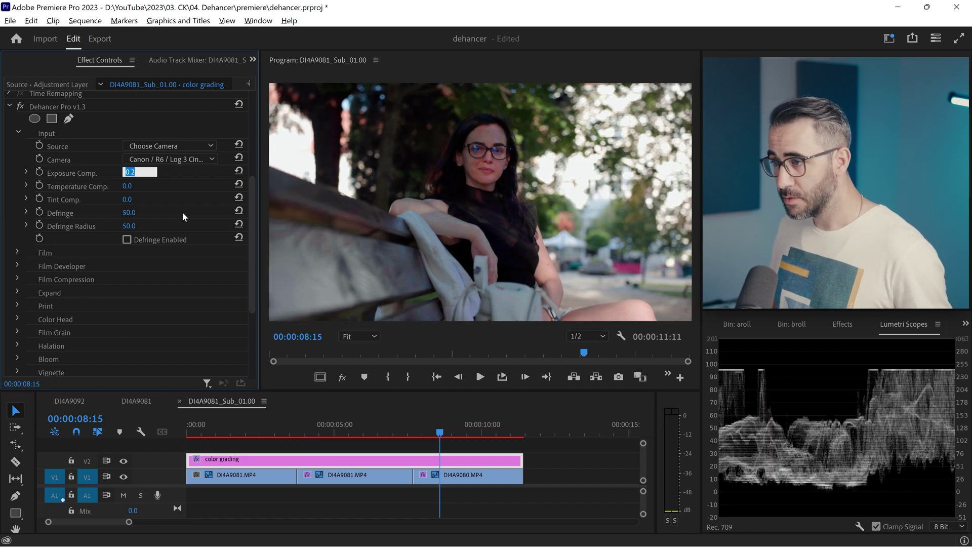
key("Up")
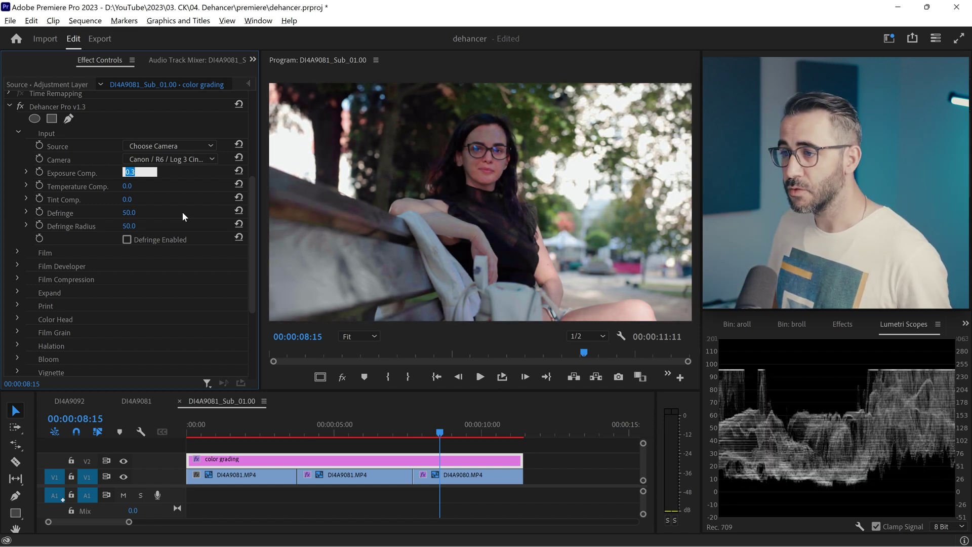
key("Down")
key("Return")
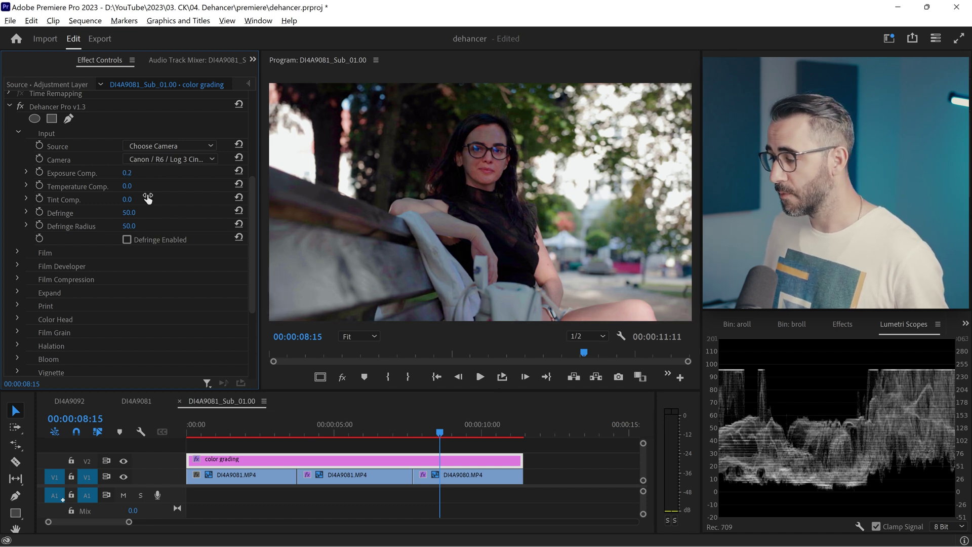
left_click(127, 186)
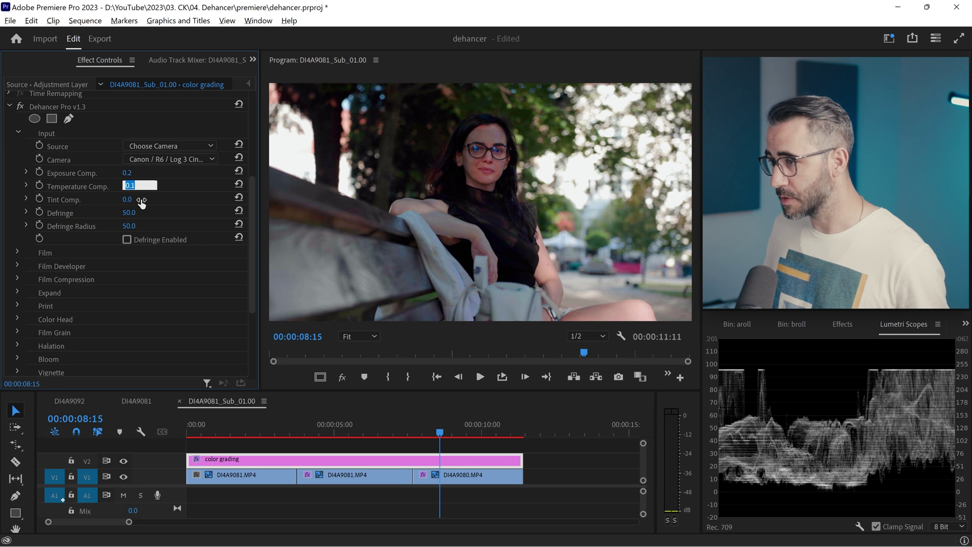
key("Return")
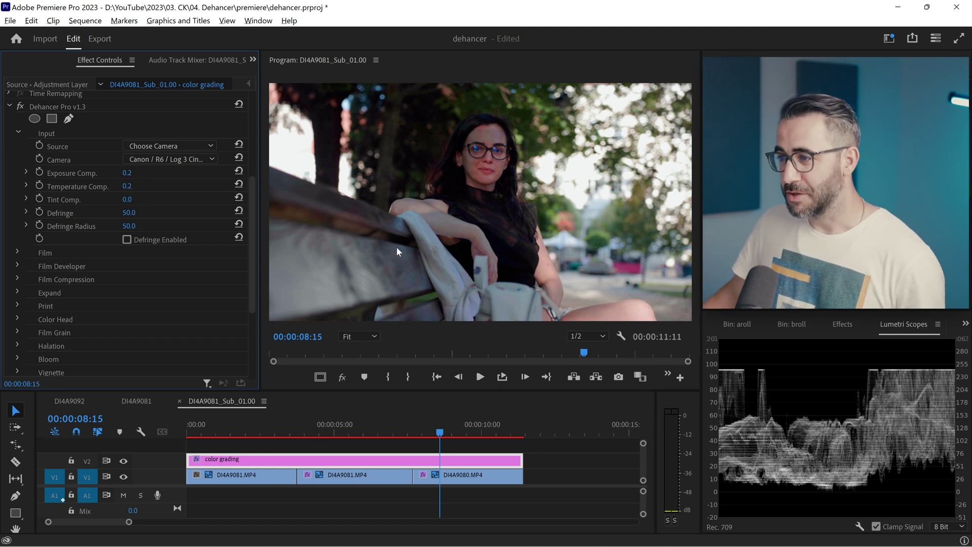
Enable Dehancer's Film stage and apply the Polaroid Type 100 Sepia profile
left_click(18, 132)
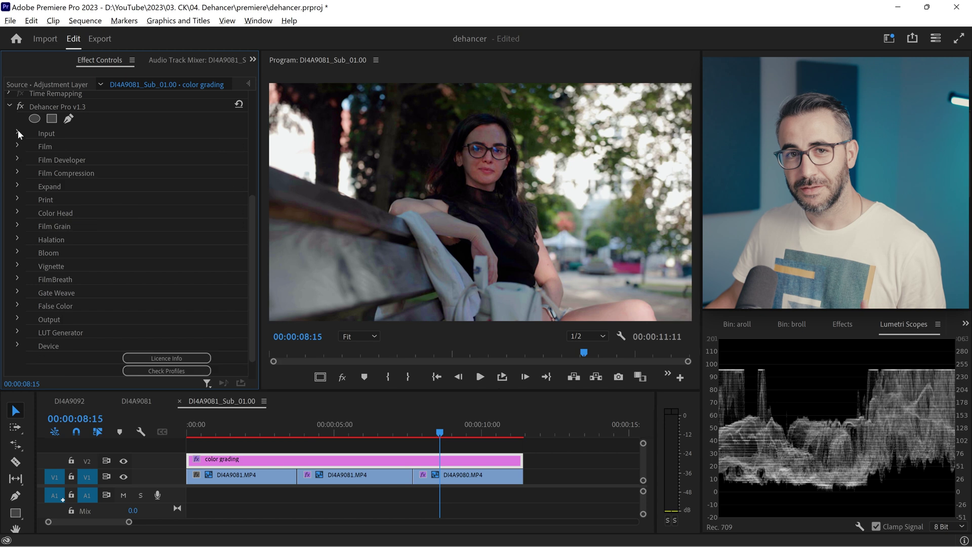
left_click(17, 144)
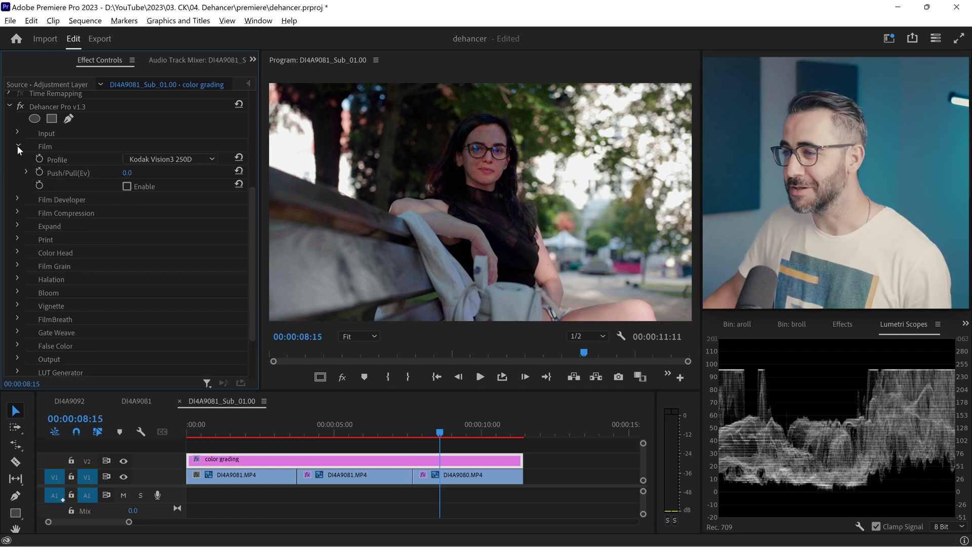
left_click(127, 187)
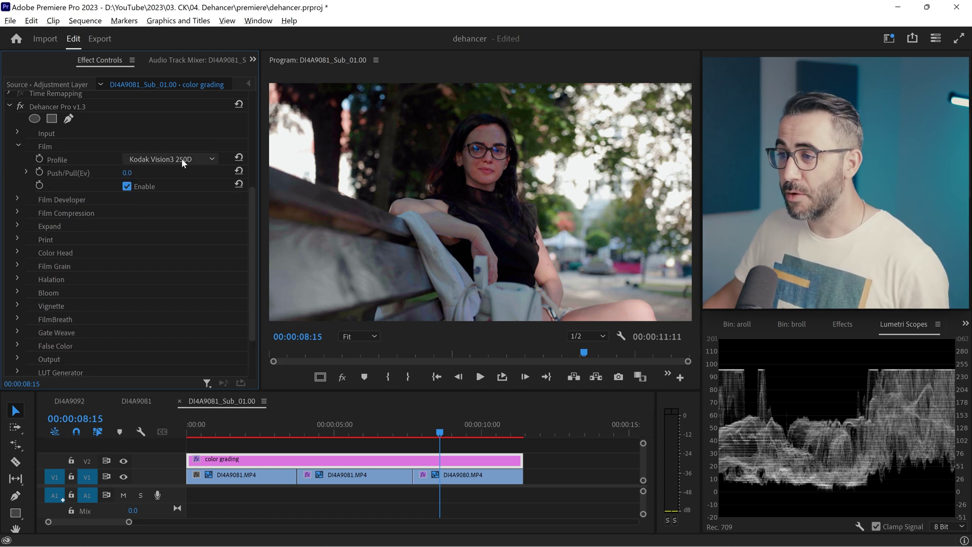
left_click(182, 158)
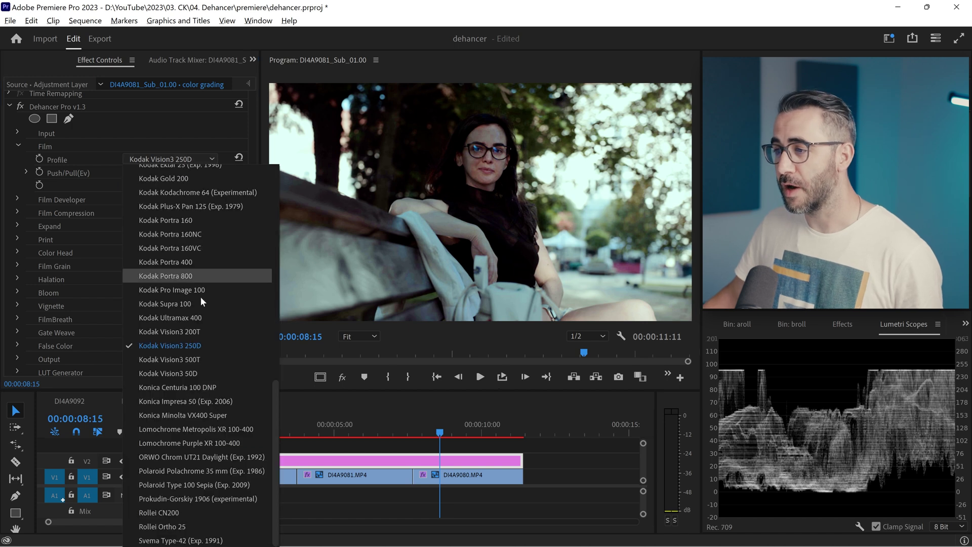
scroll(199, 308, "up", 2)
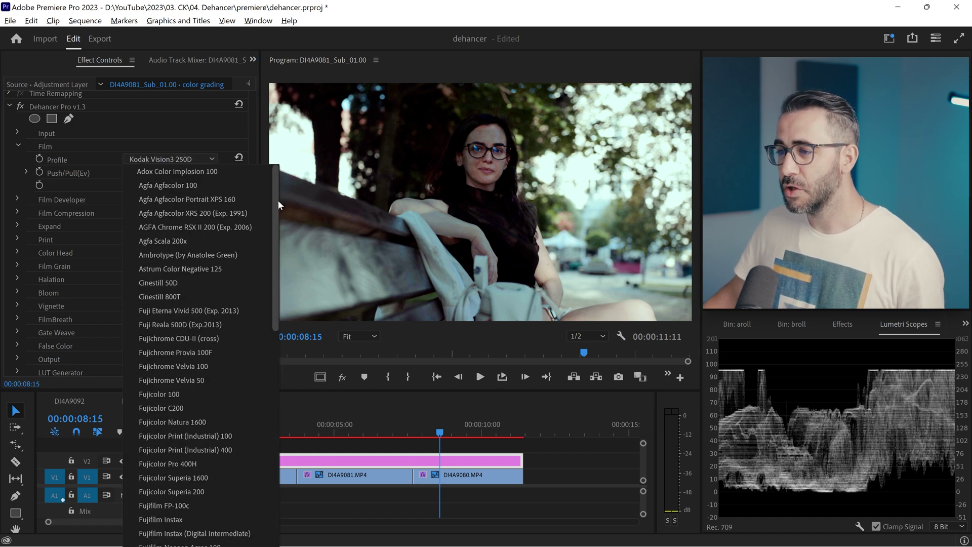
left_click_drag(274, 202, 246, 177)
left_click_drag(271, 230, 274, 481)
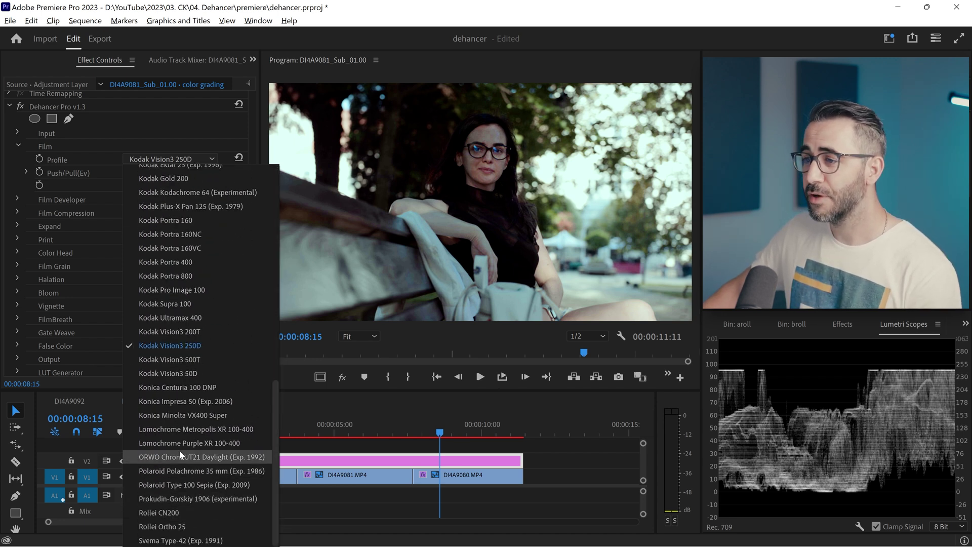
left_click(199, 485)
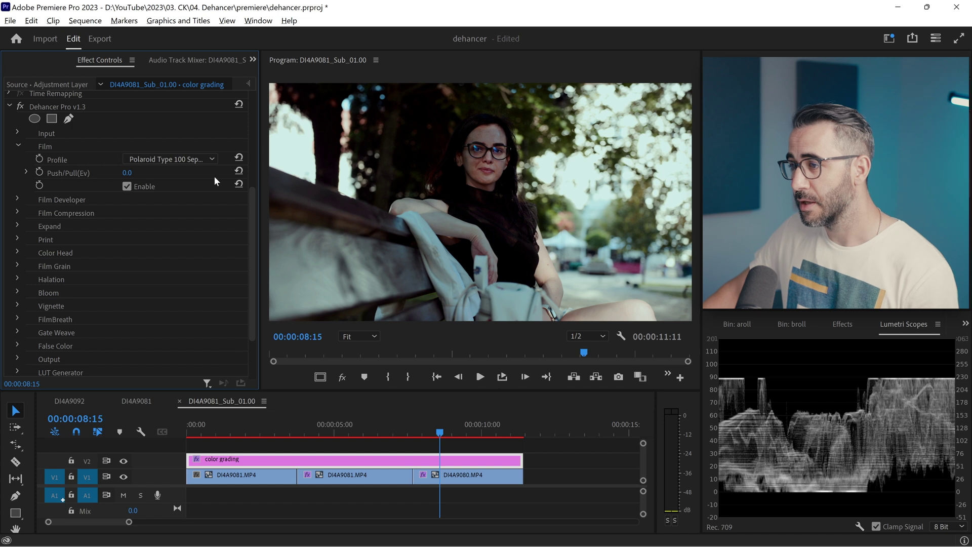
Try the Kodak Supra 100, Kodak Vision3 500T and Kodak Portra 800 film profiles
left_click(209, 156)
left_click(183, 304)
left_click(197, 156)
left_click(219, 349)
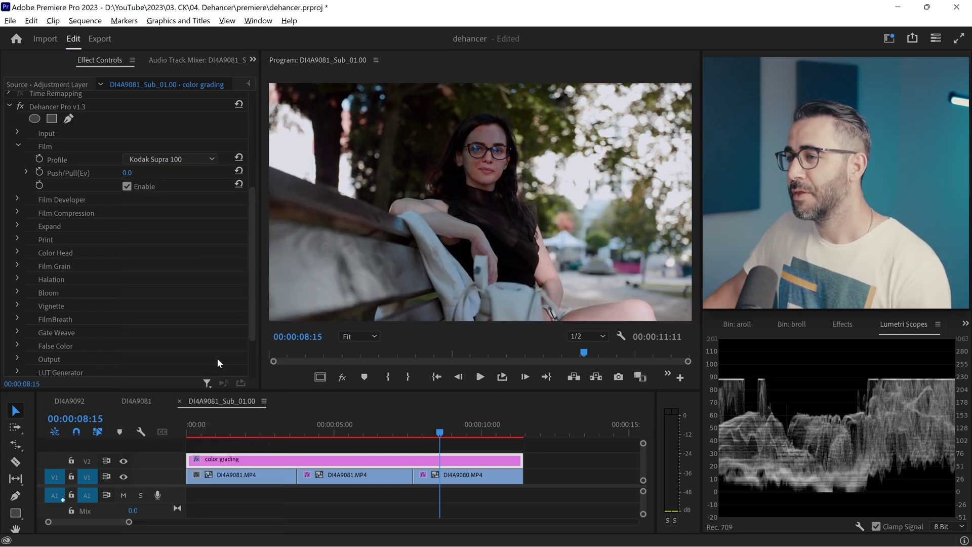
left_click(198, 158)
left_click_drag(275, 399, 275, 344)
left_click(212, 403)
Try the Fujicolor 100 and Agfa Scala 200x profiles, then close the list without a new pick
left_click(202, 157)
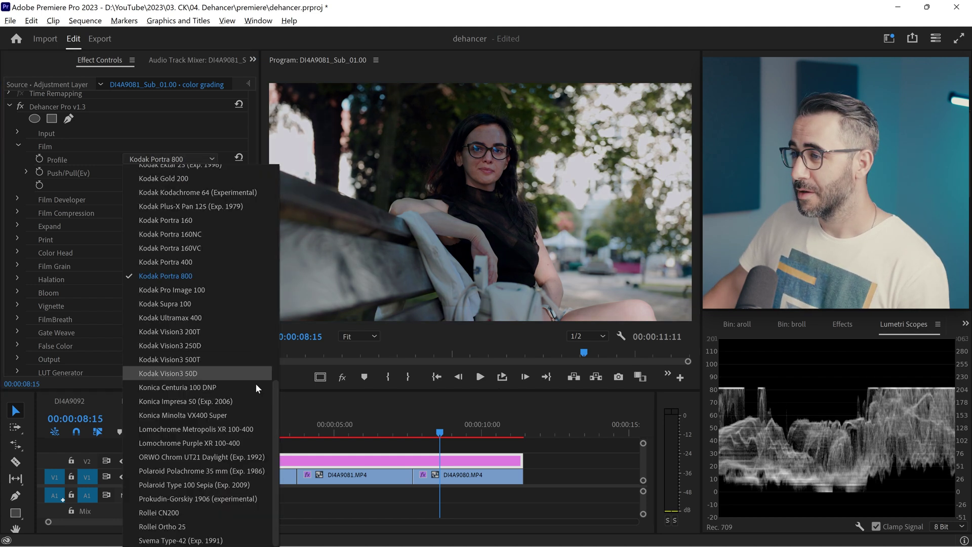
left_click_drag(276, 436, 275, 238)
left_click(199, 273)
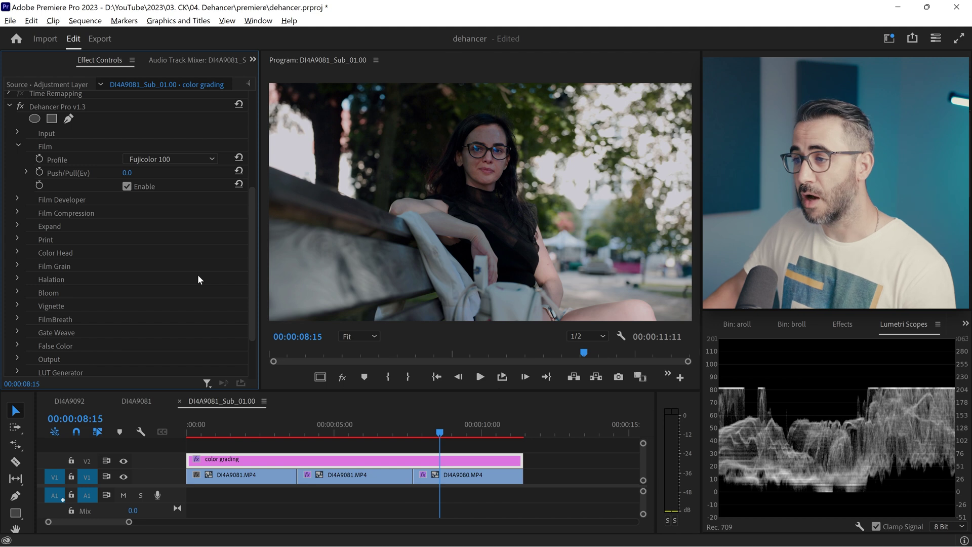
left_click(203, 159)
scroll(256, 279, "up", 5)
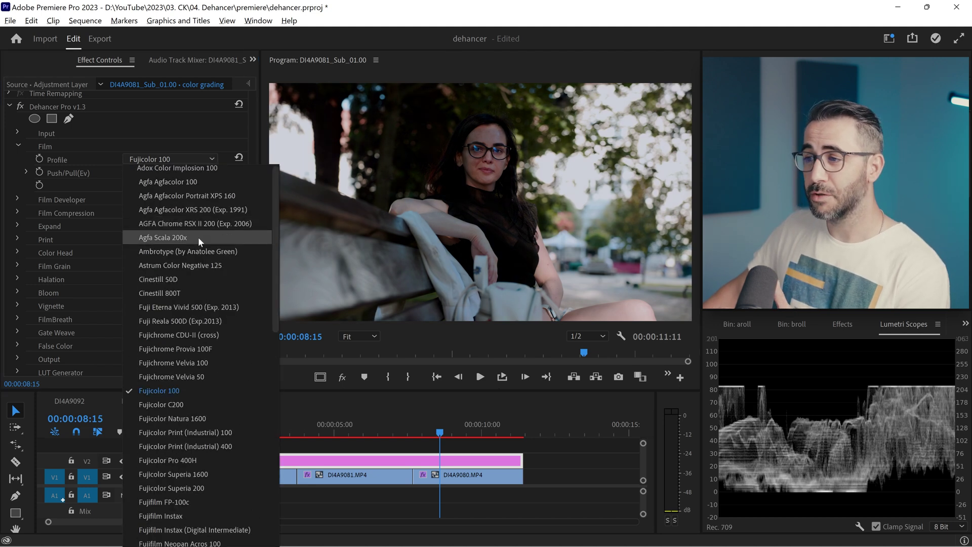
left_click(199, 237)
left_click(190, 155)
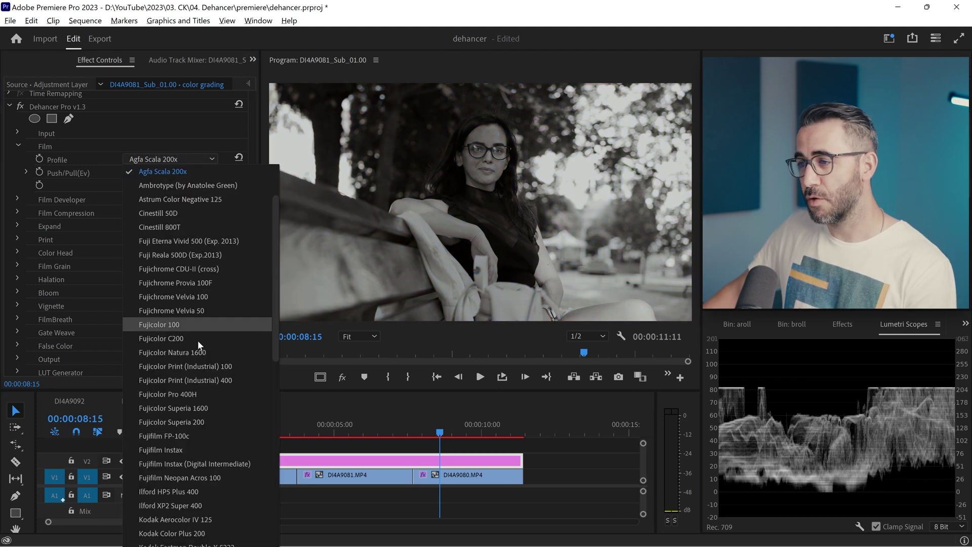
key("Escape")
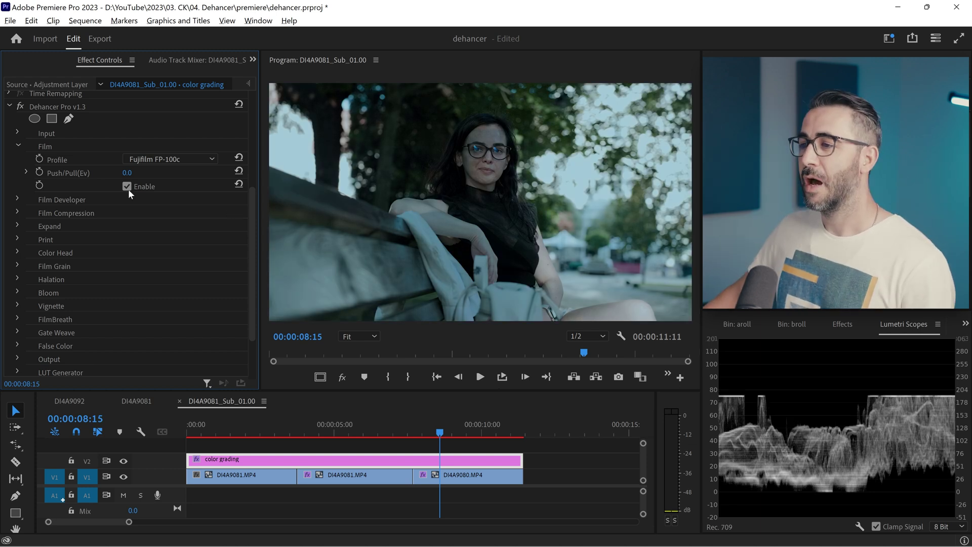
Set the Print stage profile to Kodak 2383 Print Film after trying Fujifilm 3513
left_click(17, 146)
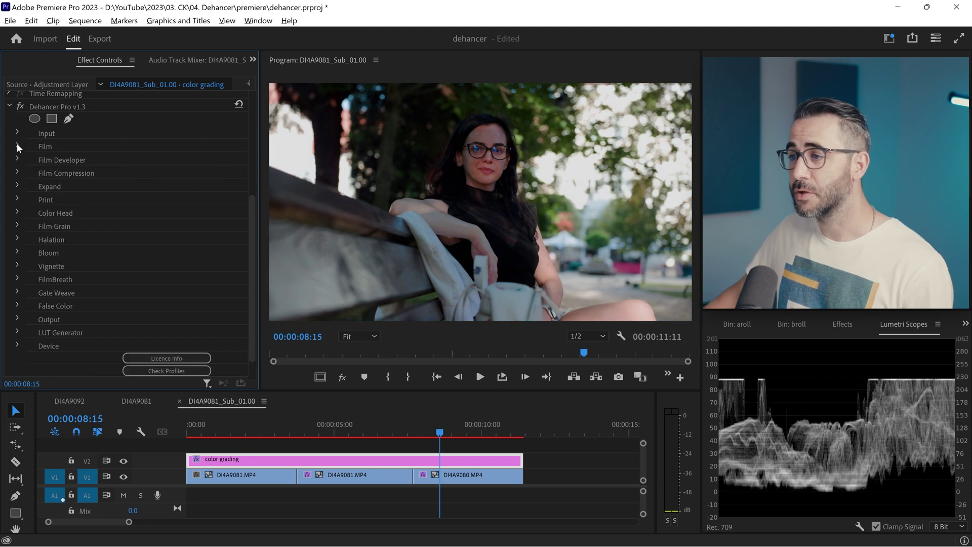
left_click(16, 199)
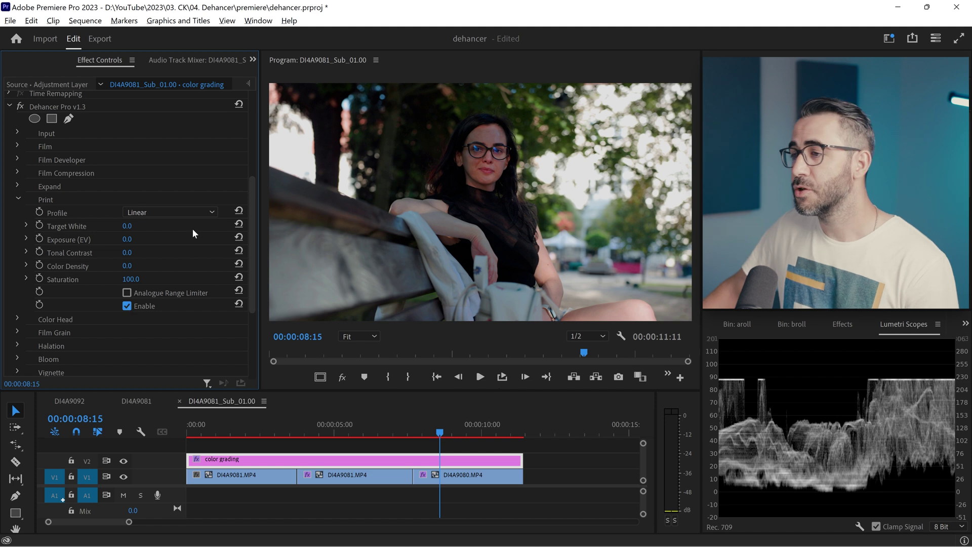
left_click(196, 211)
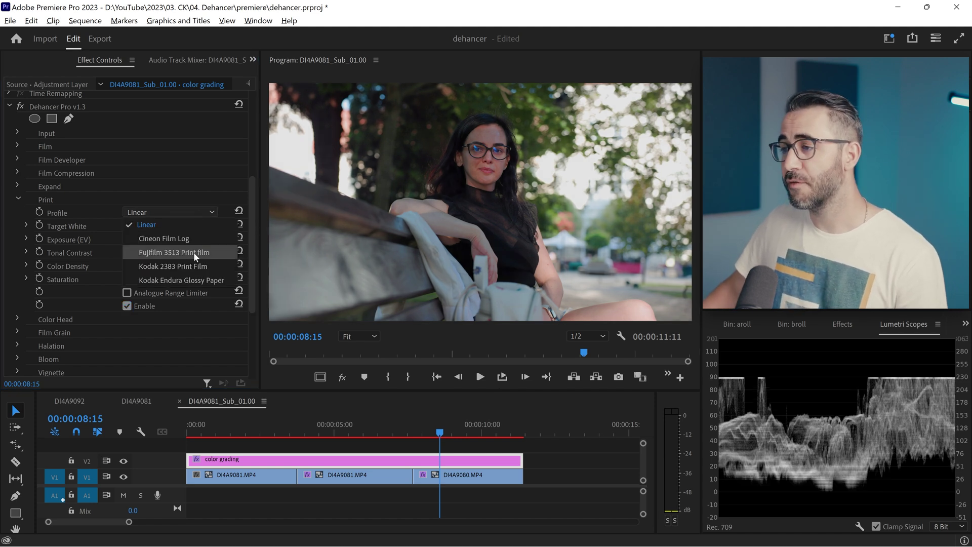
left_click(193, 252)
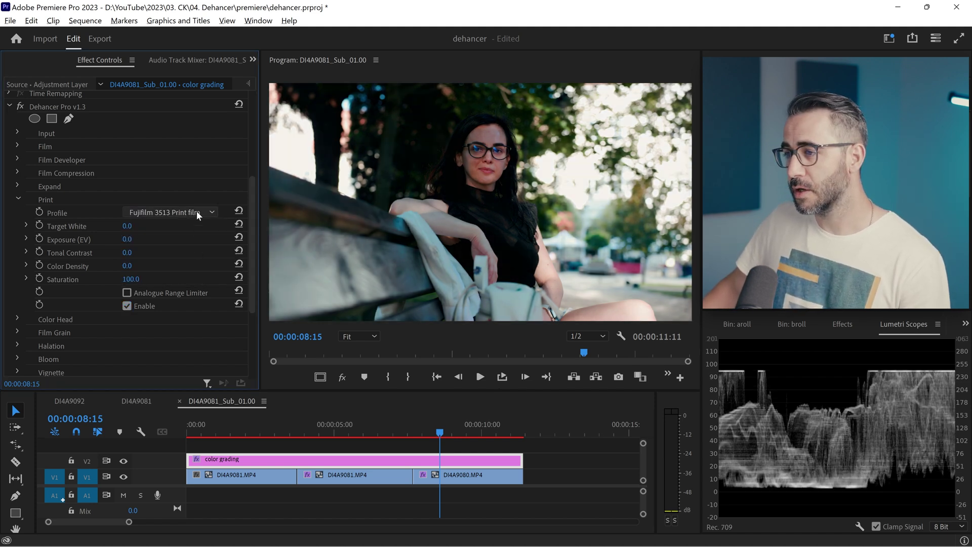
left_click(197, 210)
left_click(178, 262)
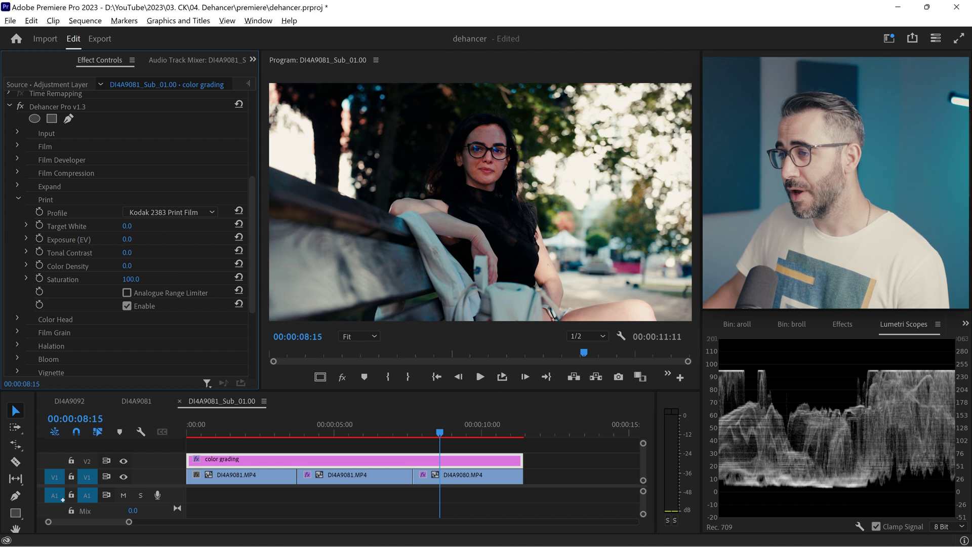
Set Print Exposure to 0.2 and Tonal Contrast to -13.7
key("Up")
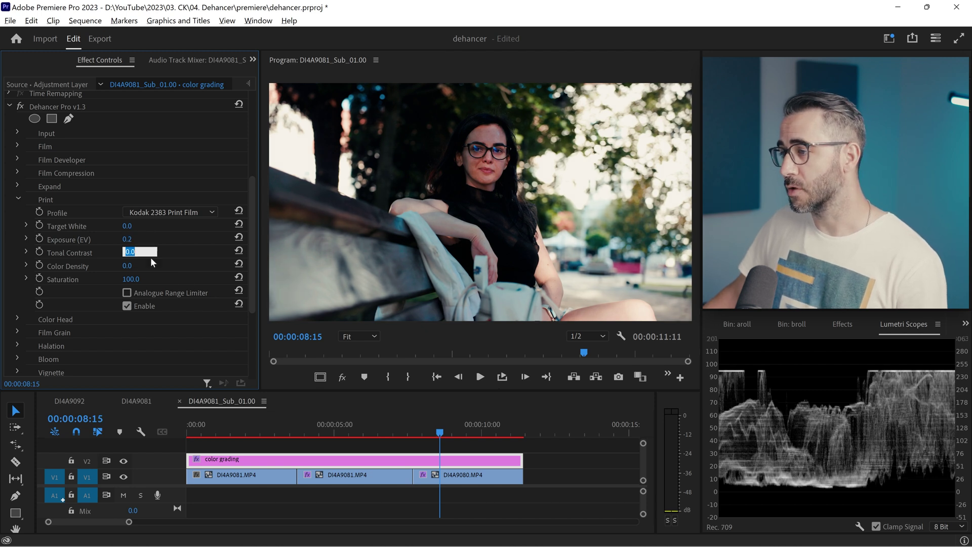
type("-2.6")
key("Return")
type("-6.3")
key("Return")
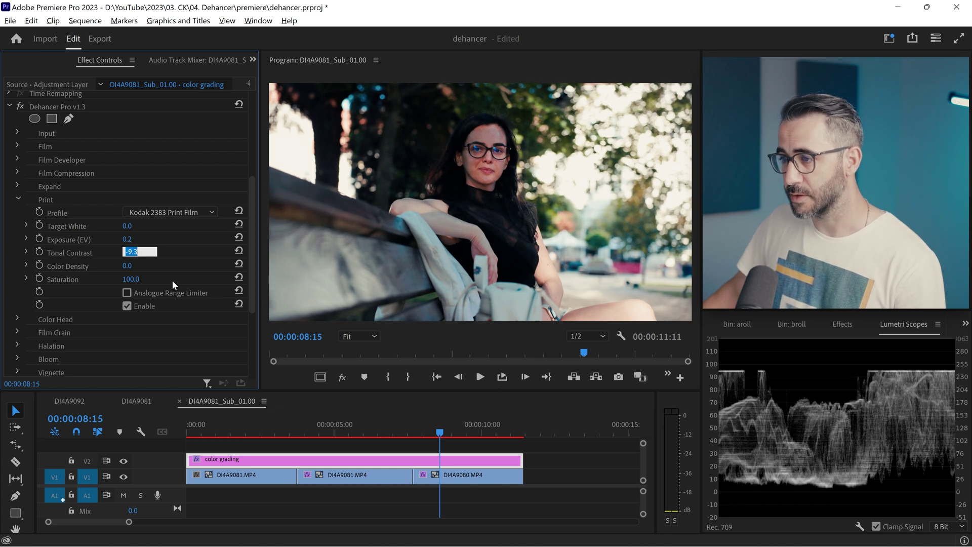
type("-13.7")
key("Return")
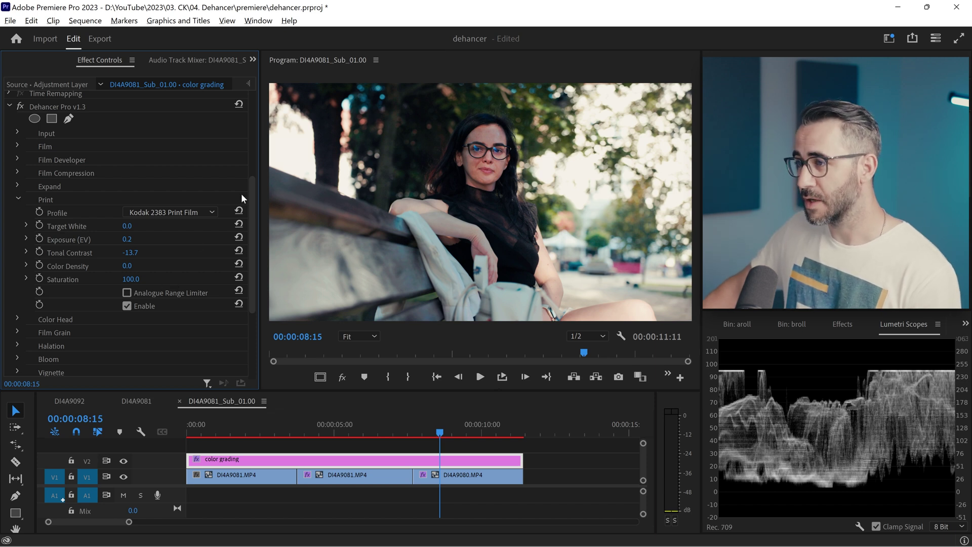
Expand the Film settings group and switch the Film stage back on
left_click_drag(252, 196, 253, 146)
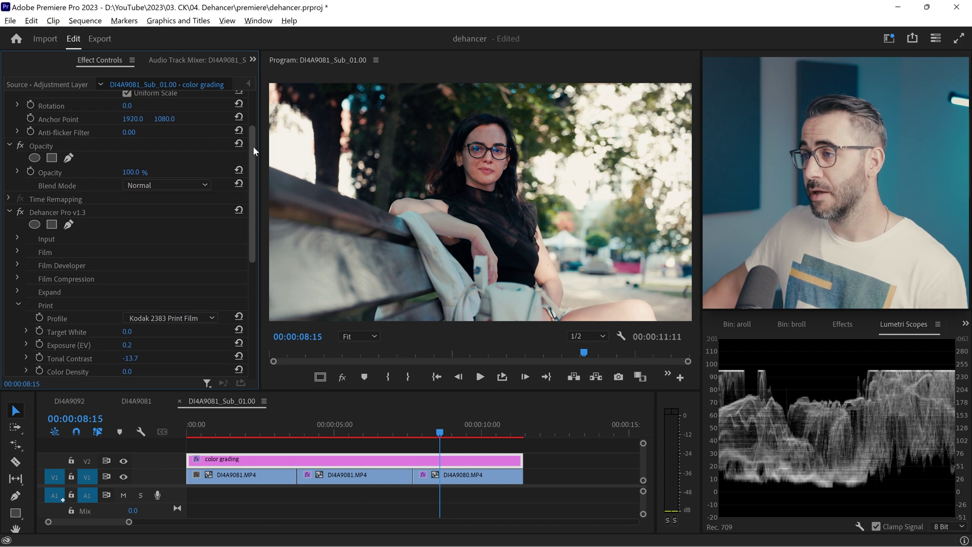
left_click(17, 251)
scroll(192, 210, "down", 3)
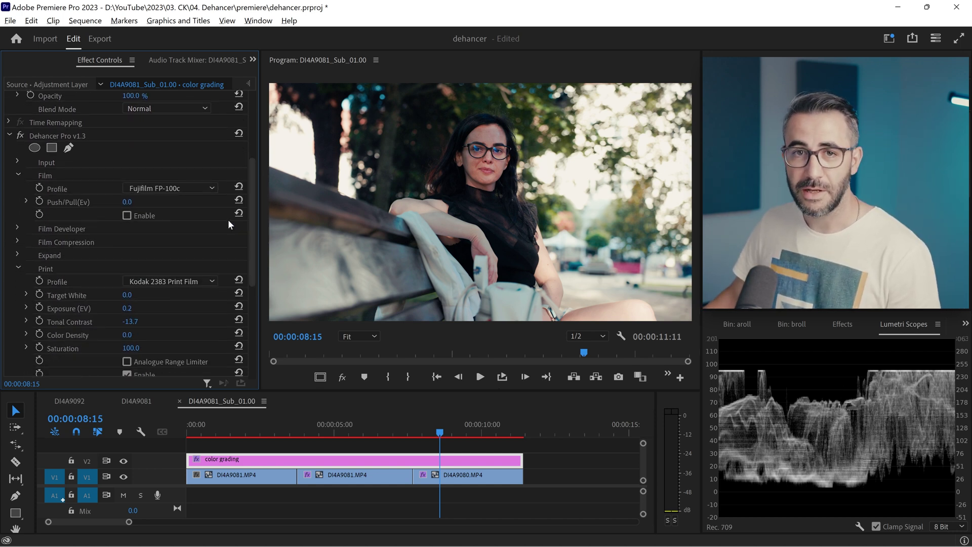
left_click(127, 215)
left_click_drag(252, 182, 253, 146)
left_click(17, 252)
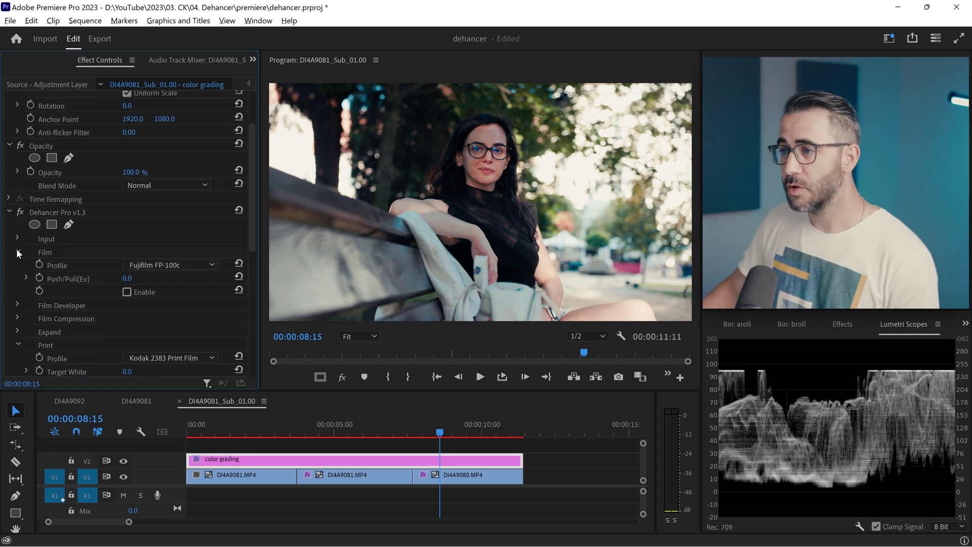
left_click_drag(253, 193, 250, 224)
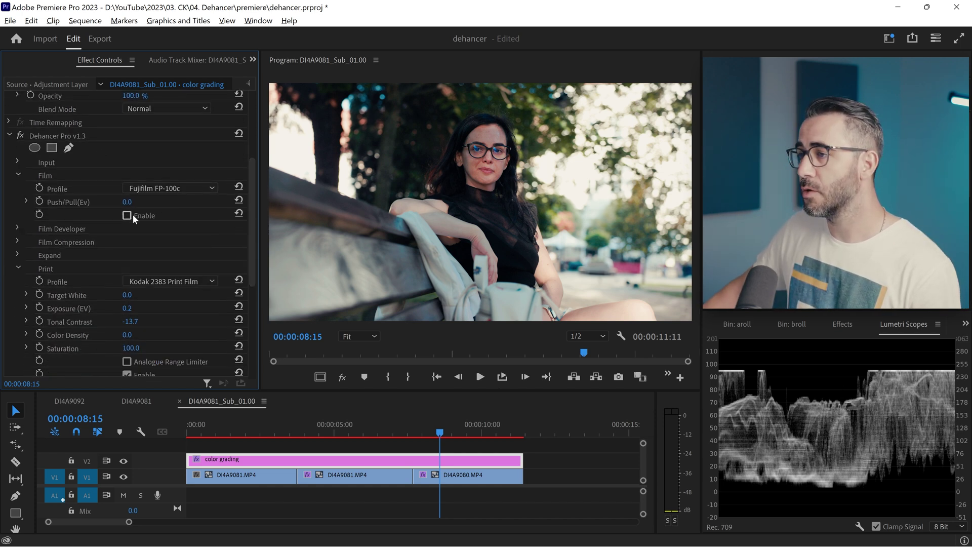
Choose Kodak Aerocolor IV 125 as the Film stock profile
left_click(186, 189)
scroll(202, 326, "down", 3)
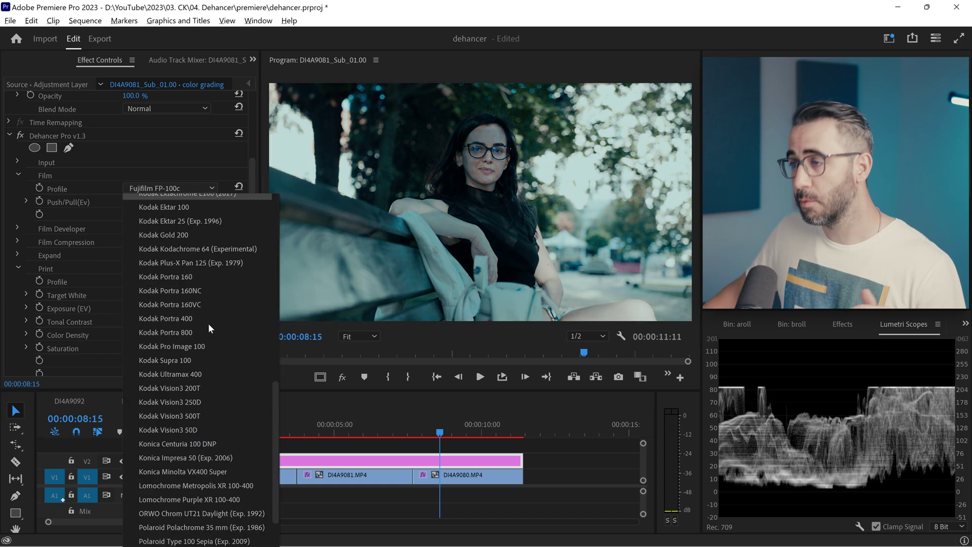
scroll(208, 323, "down", 2)
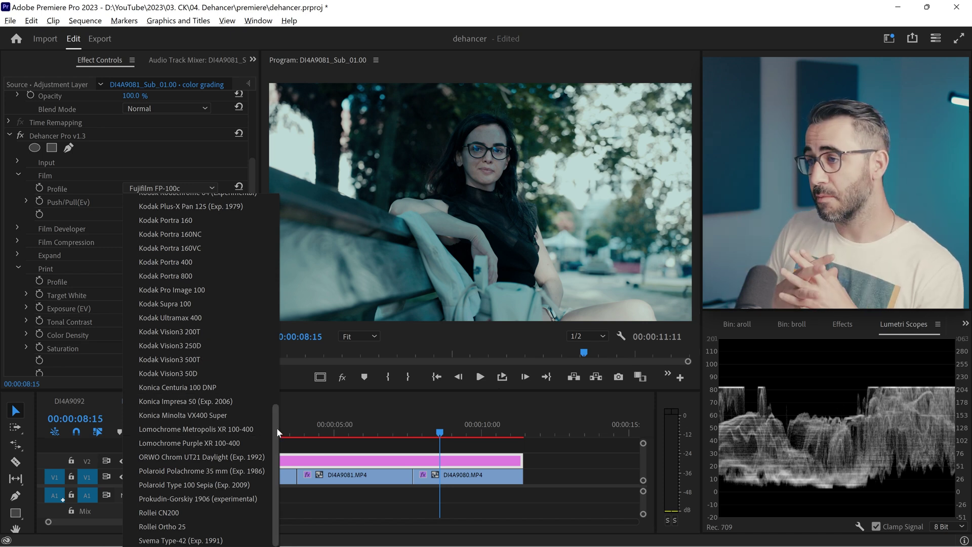
left_click_drag(277, 427, 266, 360)
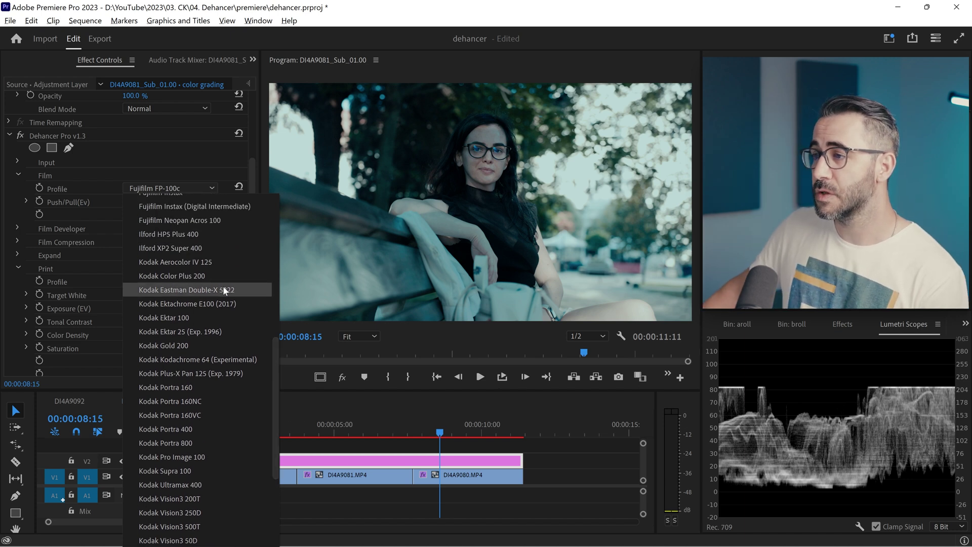
left_click(205, 260)
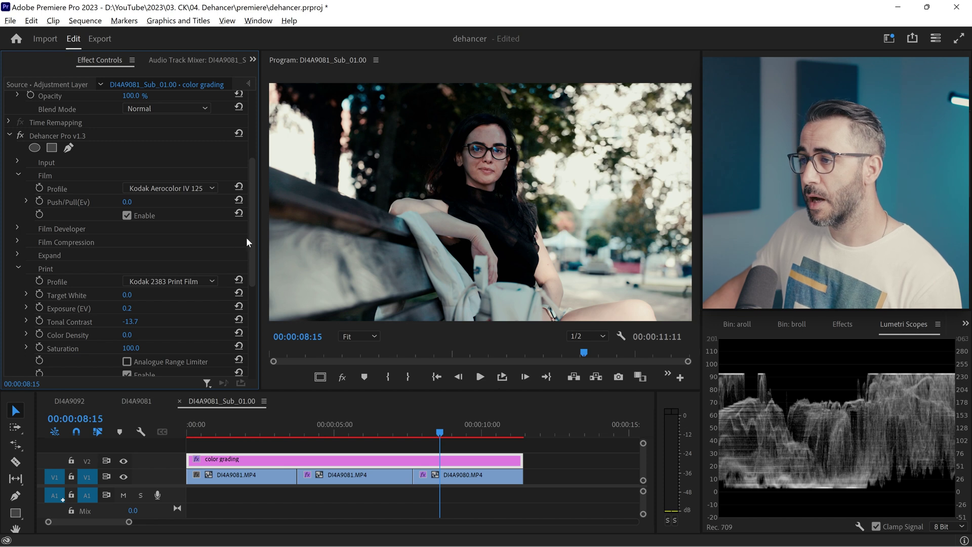
scroll(250, 253, "down", 5)
scroll(246, 259, "up", 4)
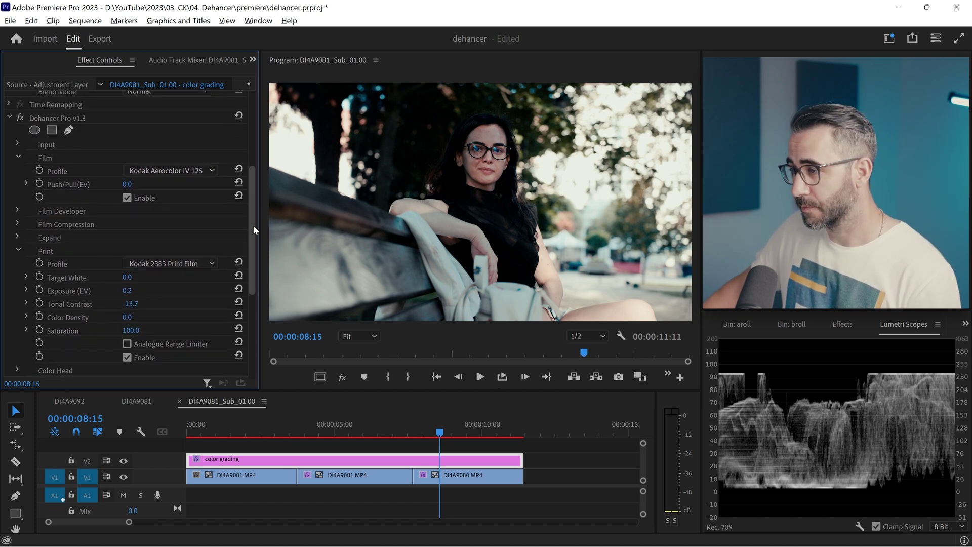
scroll(253, 223, "up", 2)
scroll(253, 214, "down", 2)
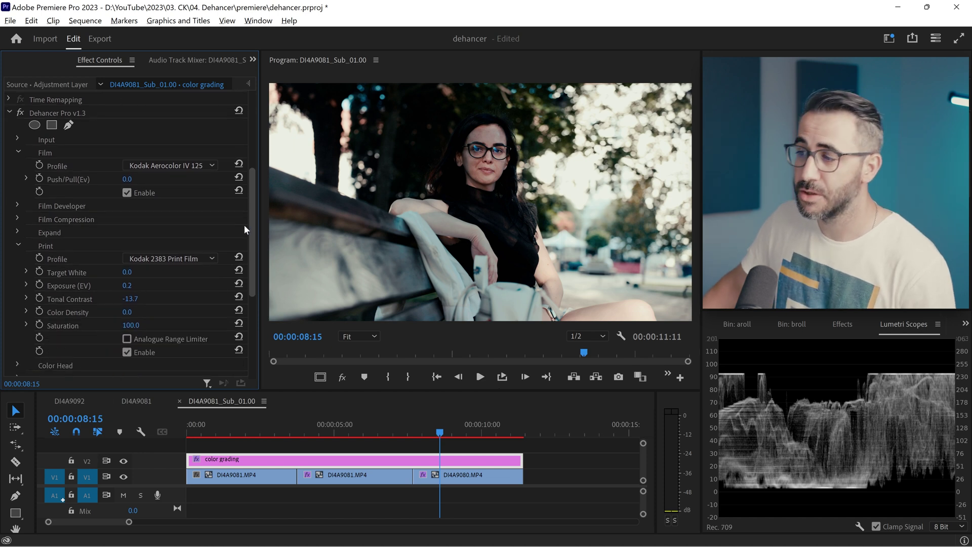
Set Print Tonal Contrast to -27.6 and Print Exposure to 0.8
left_click(133, 298)
type("-26.1")
key("Return")
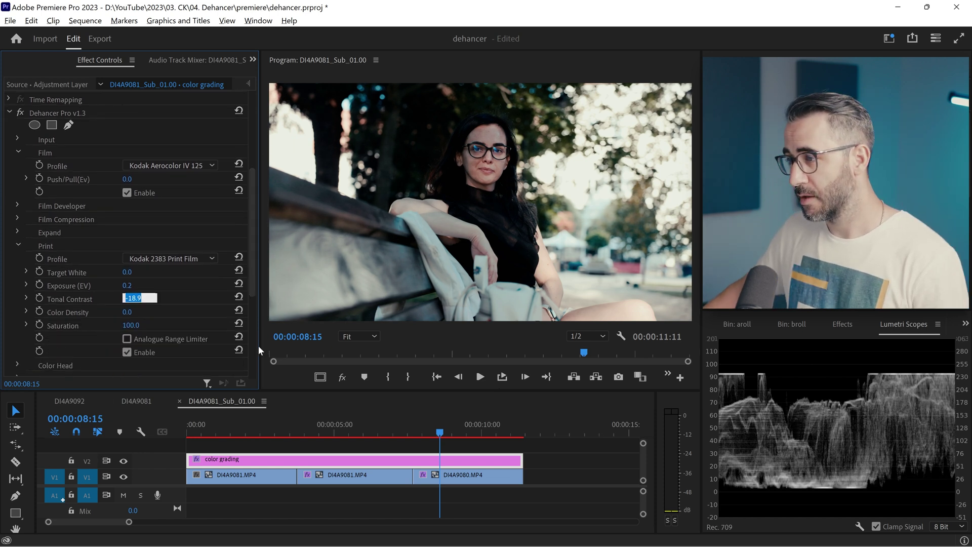
type("-27.6")
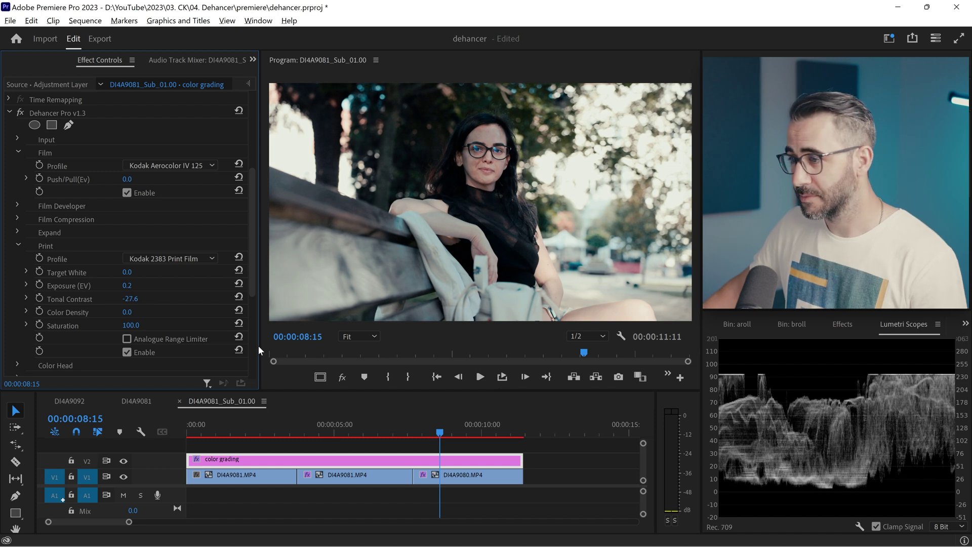
key("shift+Tab")
scroll(171, 293, "down", 1)
type("0.8")
key("Return")
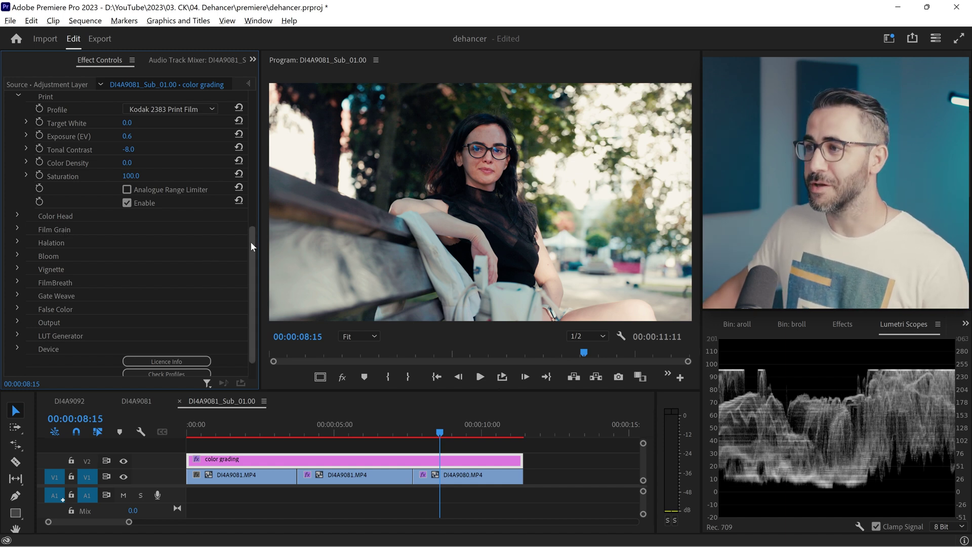
Expand Film Compression, raise its Impact to 100, and toggle it to compare the look
left_click_drag(251, 242, 257, 169)
left_click(18, 217)
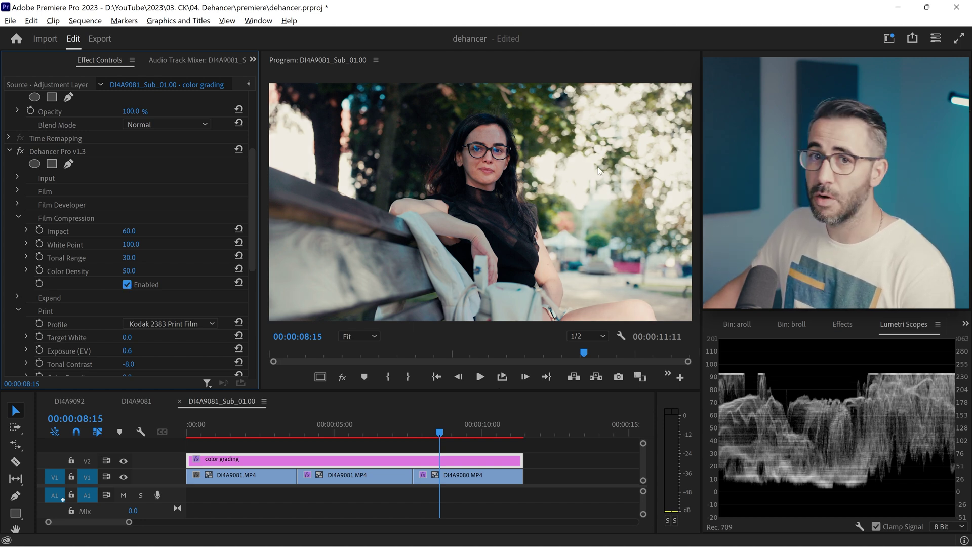
left_click(127, 284)
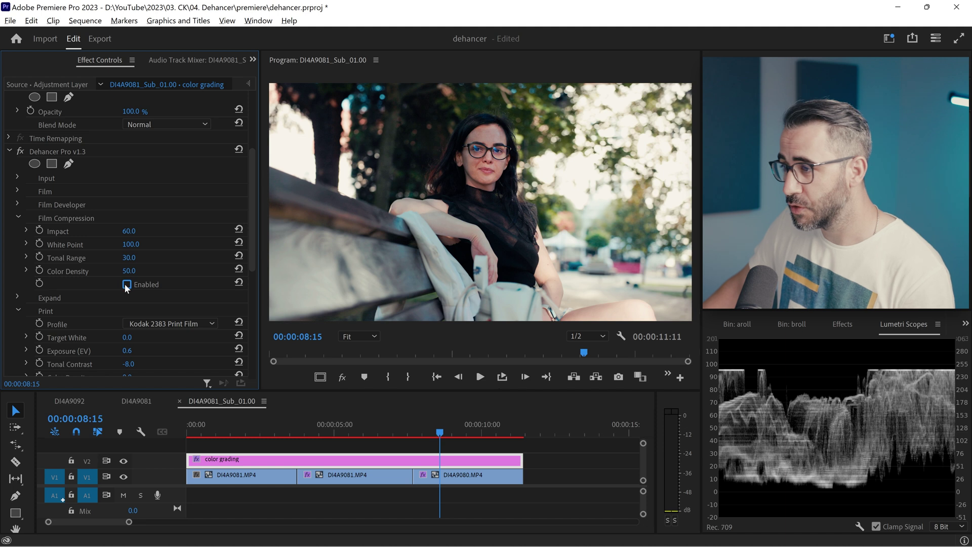
left_click(126, 285)
left_click_drag(130, 231, 132, 258)
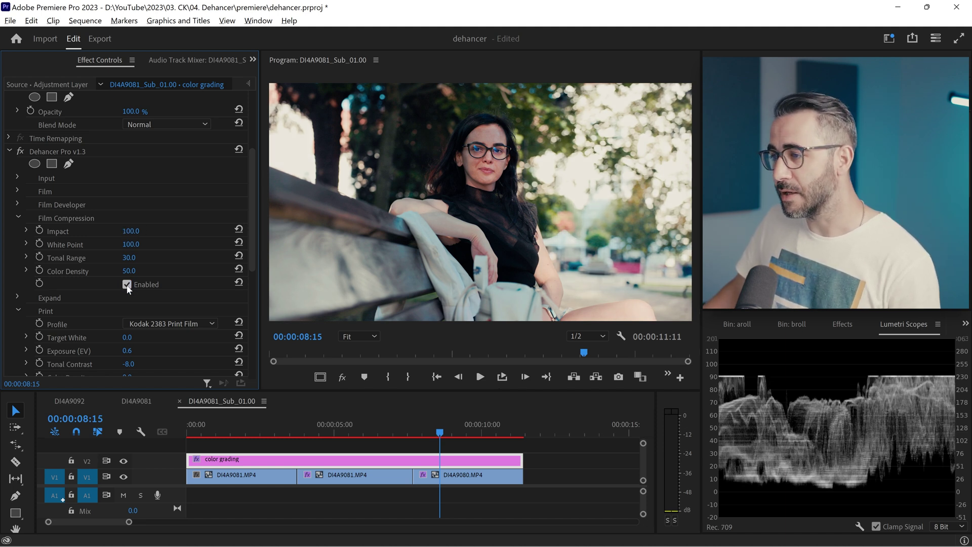
left_click(127, 285)
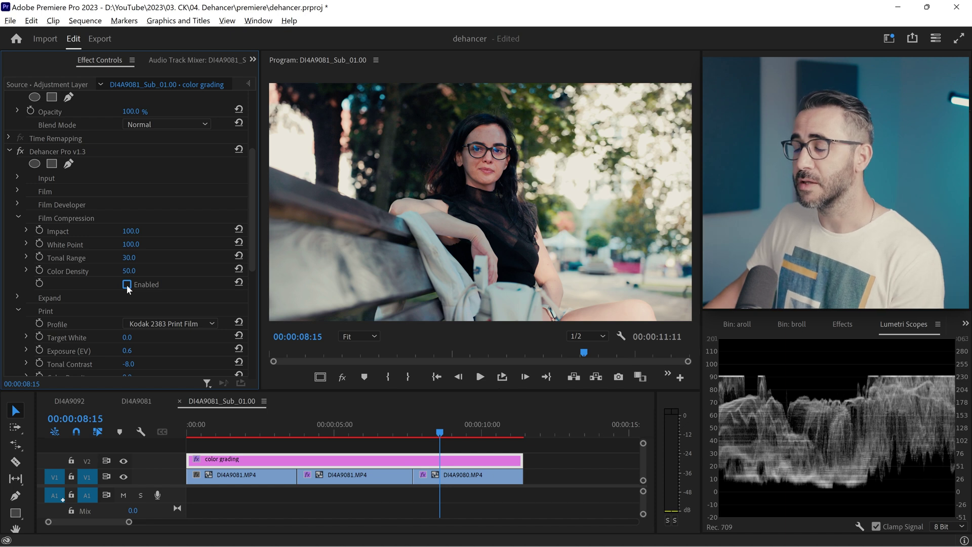
left_click(127, 285)
left_click(127, 285)
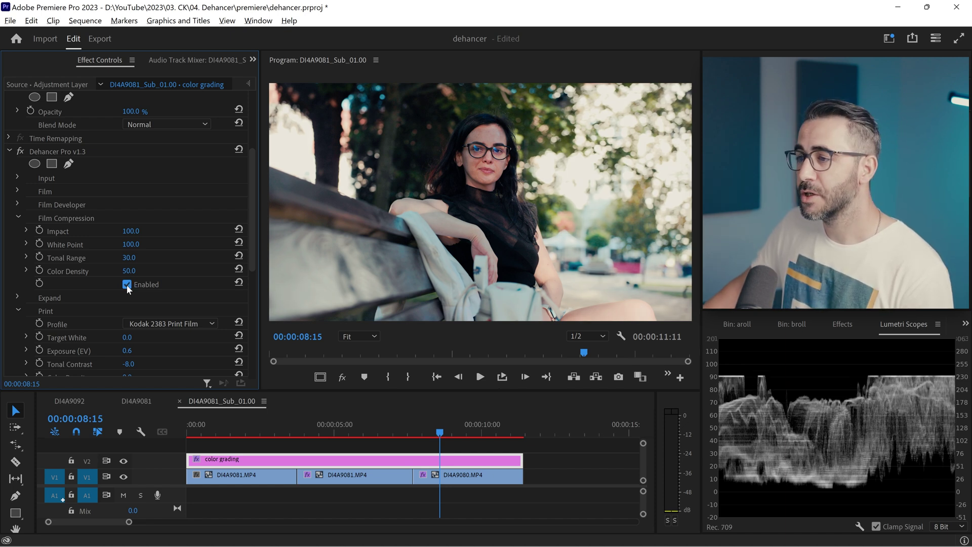
left_click(127, 285)
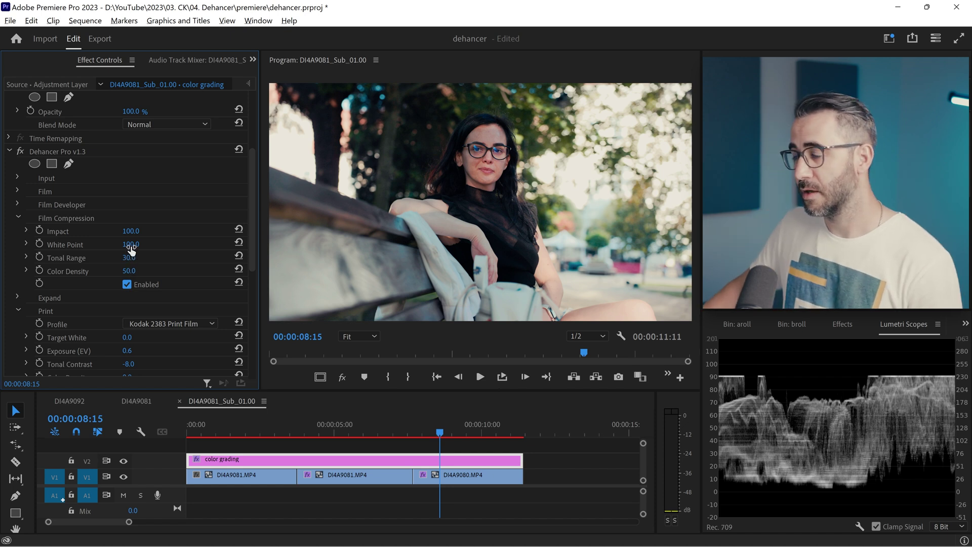
Raise Film Compression White Point to 120 and toggle the stage for a before/after comparison
left_click_drag(131, 244, 140, 244)
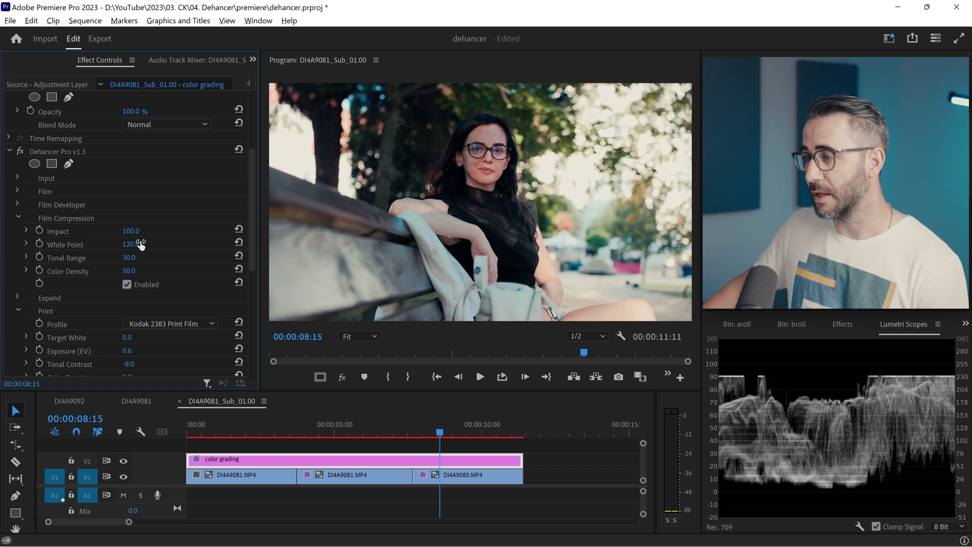
left_click(127, 285)
left_click(126, 285)
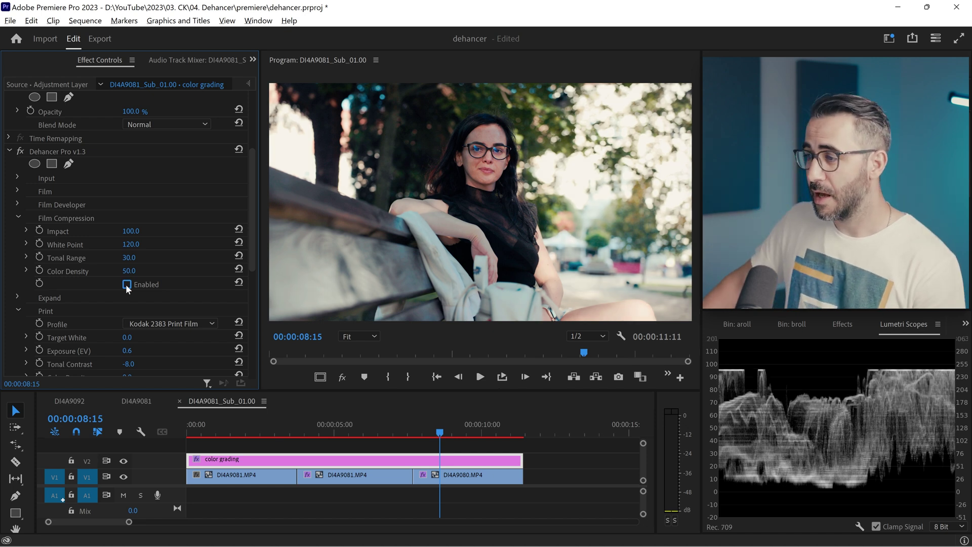
left_click(126, 285)
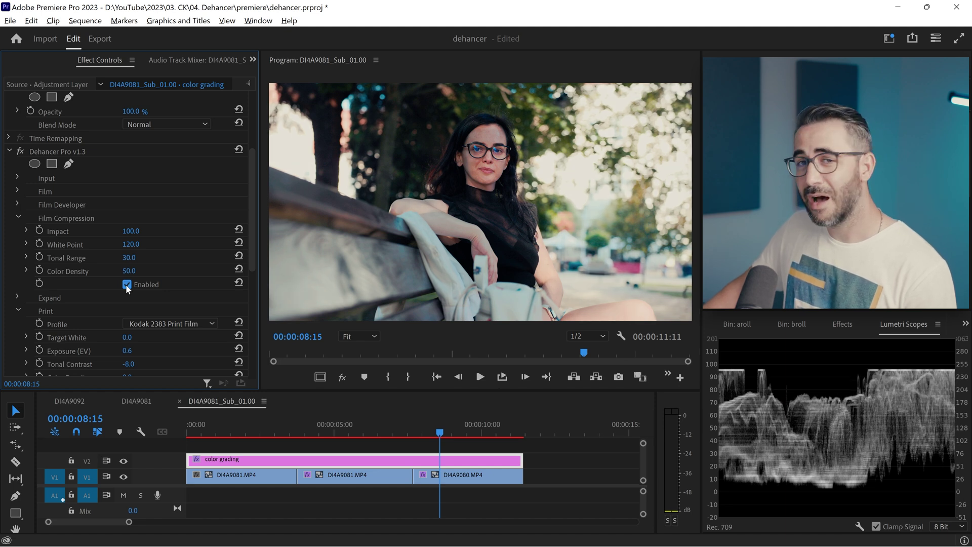
left_click(127, 285)
left_click(126, 284)
left_click(126, 284)
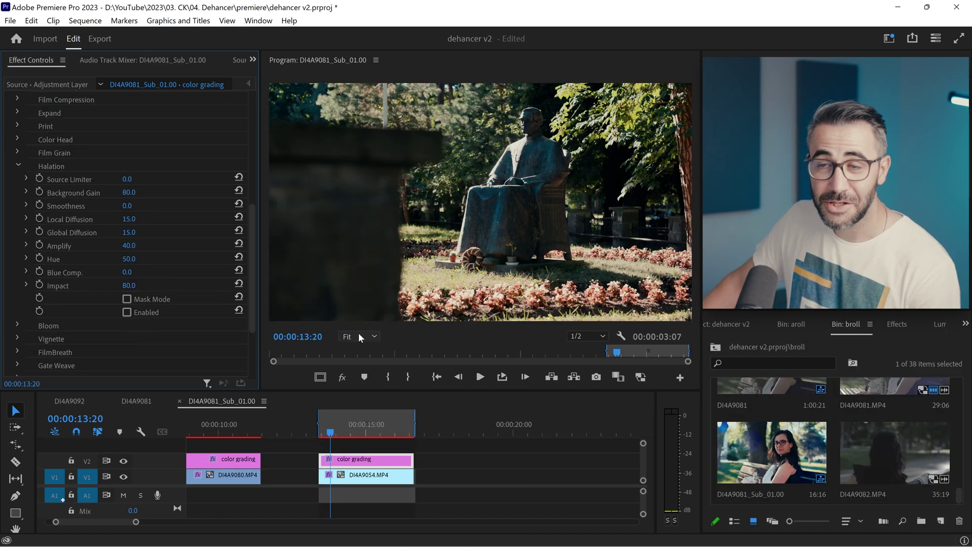
Magnify the Program monitor to 200% and turn on Halation
left_click(359, 335)
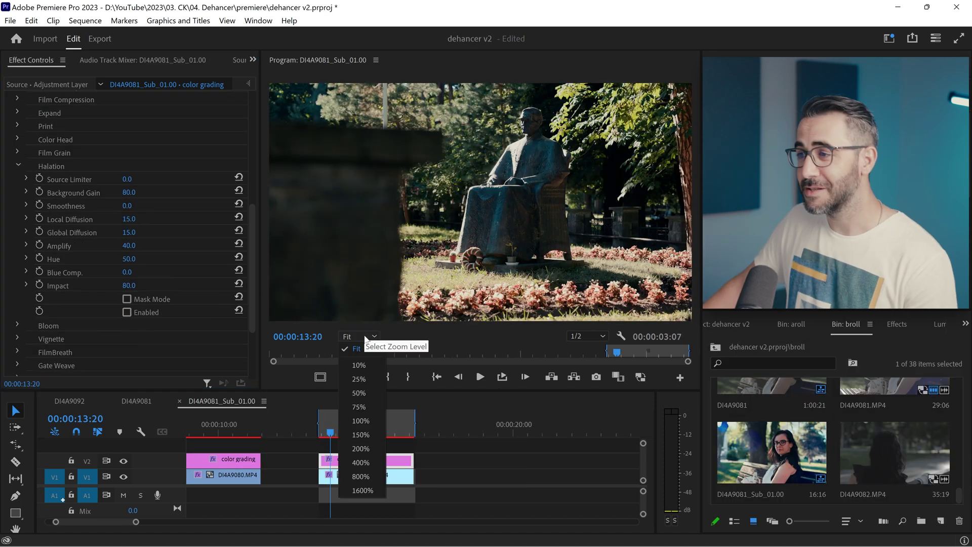
left_click(361, 447)
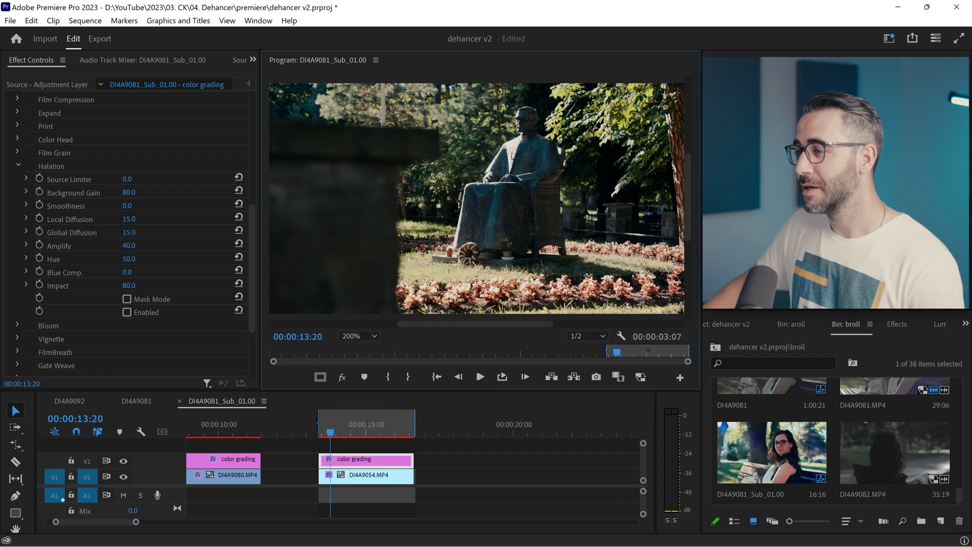
left_click_drag(687, 208, 688, 169)
left_click_drag(450, 324, 489, 223)
left_click(127, 312)
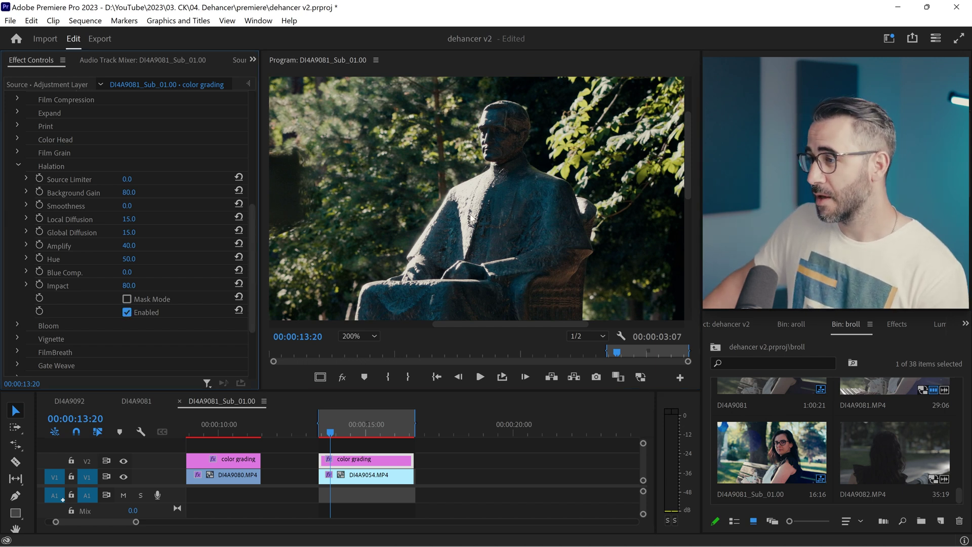
Zoom the preview to 400% and set Halation Smoothness to 14 and Impact to about 40
left_click(360, 335)
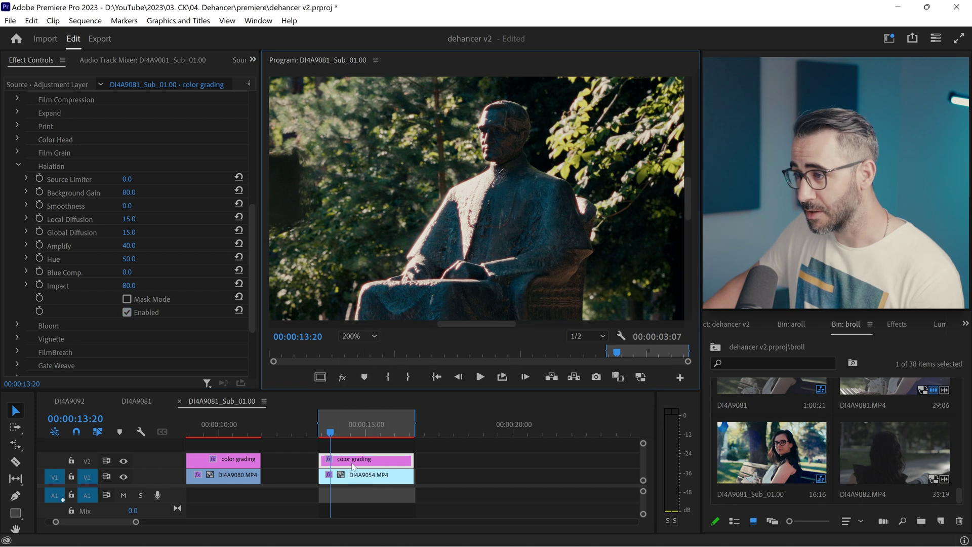
left_click(361, 479)
left_click_drag(689, 190, 686, 134)
left_click_drag(462, 321, 500, 320)
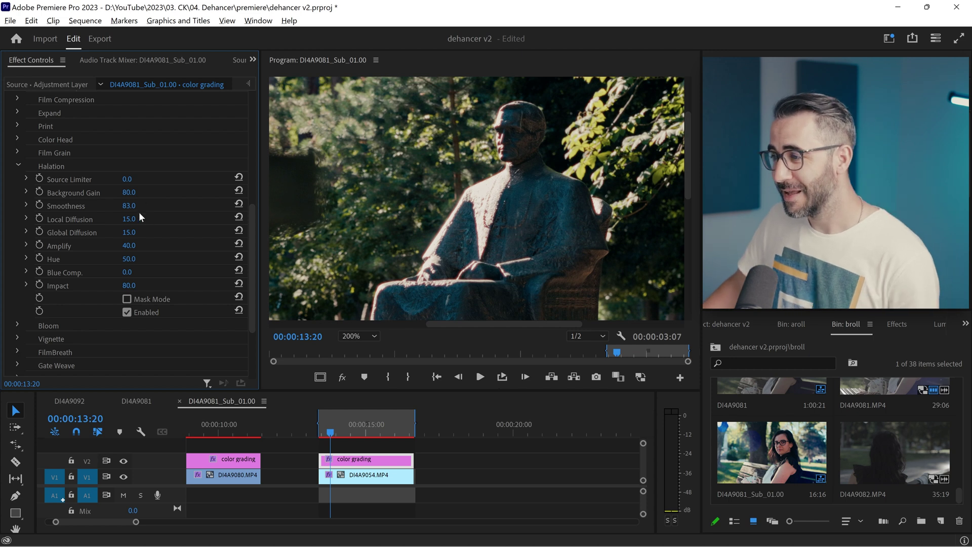
left_click_drag(135, 205, 140, 208)
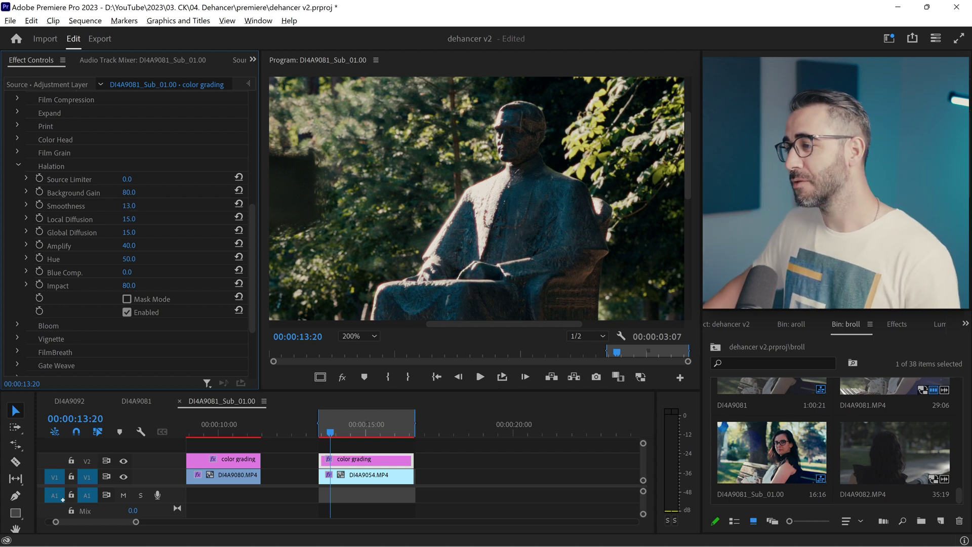
left_click(140, 215)
left_click_drag(129, 285, 109, 285)
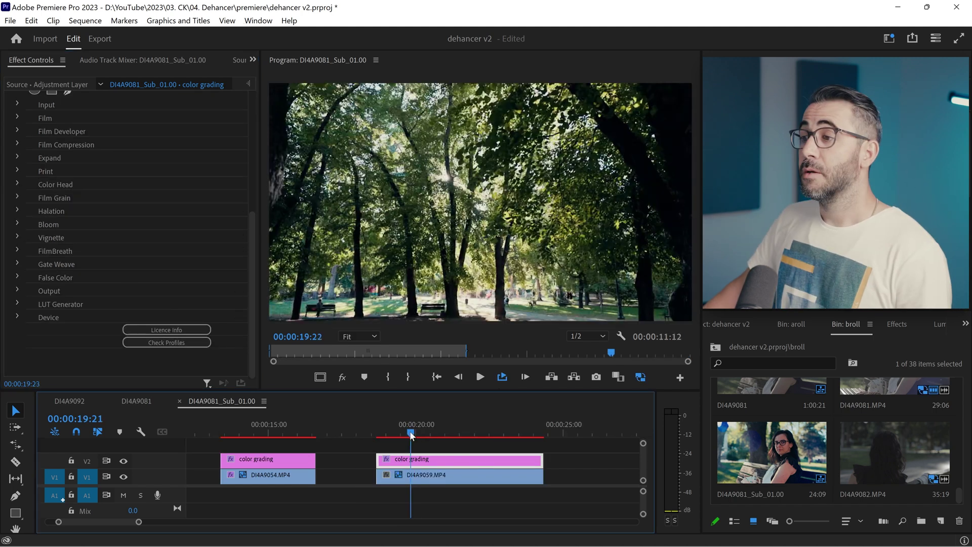
Move to the tree-lined park clip and expand Dehancer's Bloom settings
left_click_drag(412, 433, 468, 434)
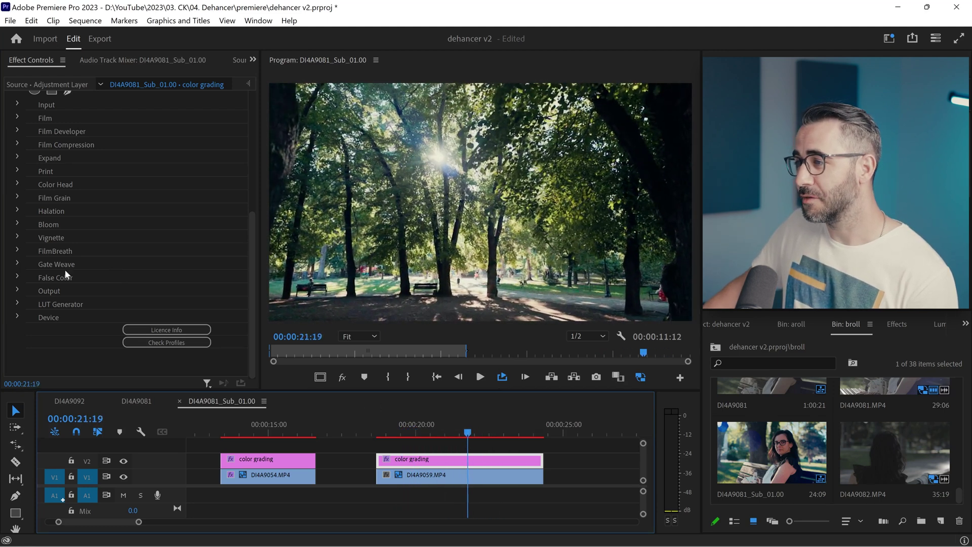
left_click(17, 223)
left_click_drag(251, 227, 243, 259)
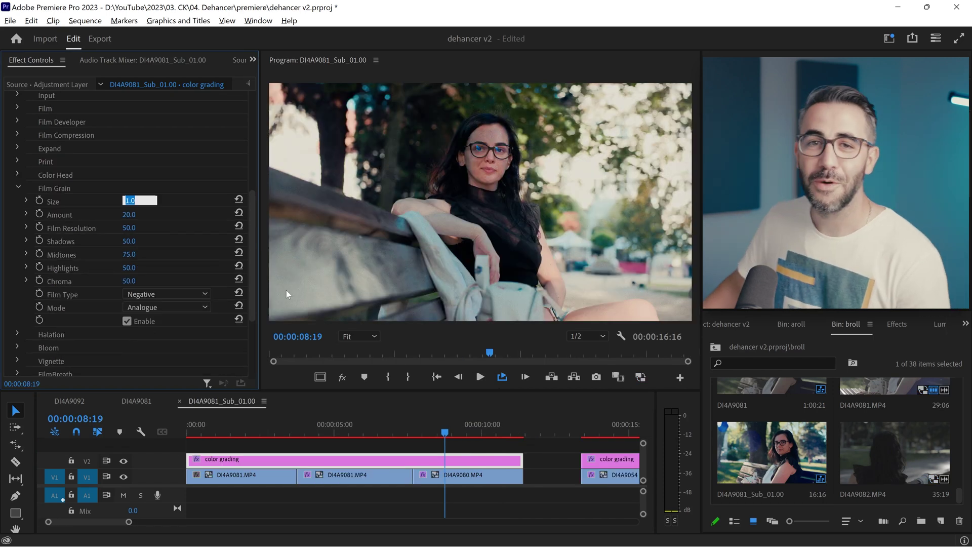
Set Film Grain Size to 10 and try a grain Amount of 40
type("10")
key("Return")
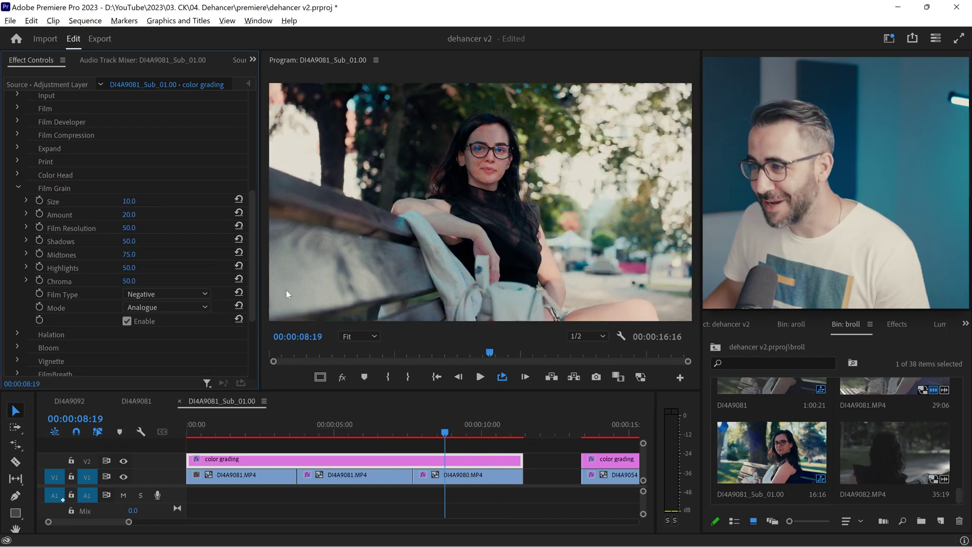
left_click(129, 215)
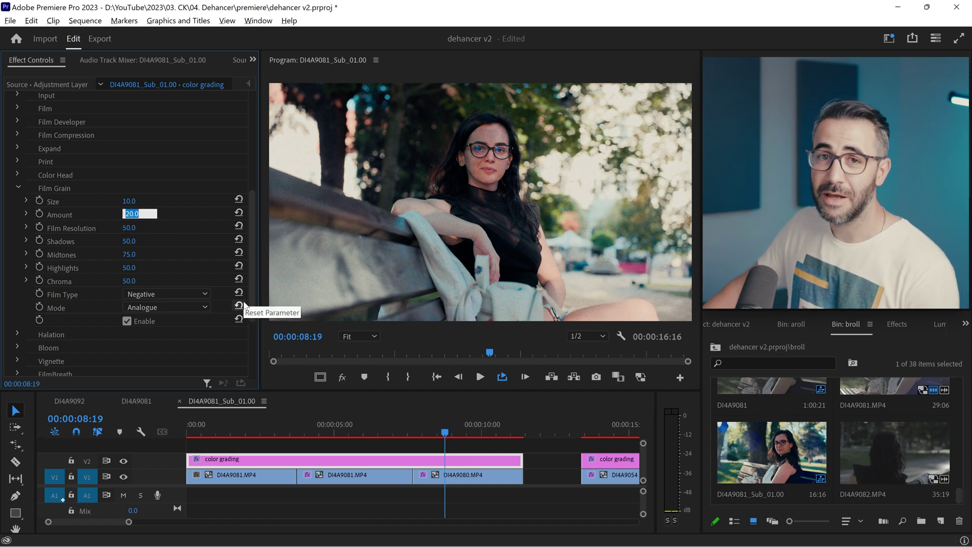
type("40")
key("Return")
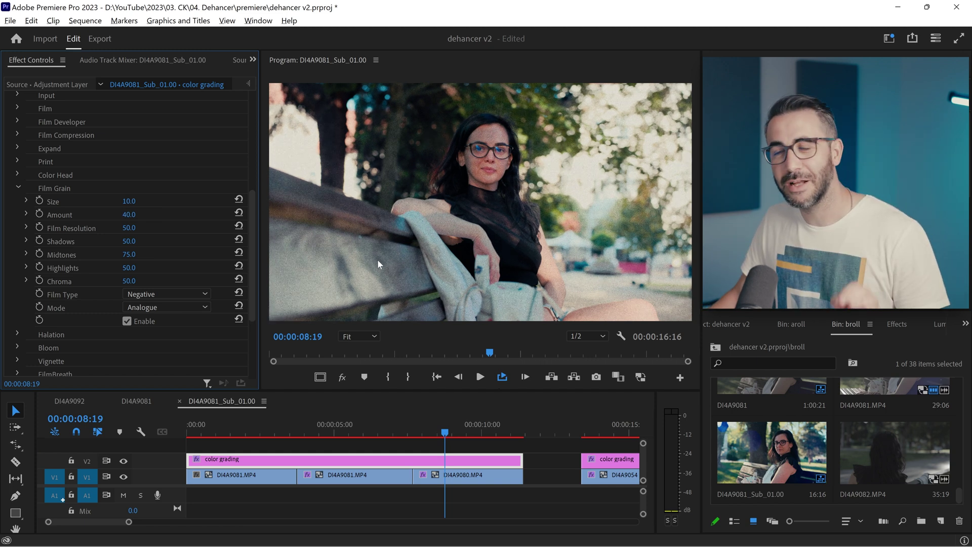
Bring grain Amount back to 20 and reduce grain Size to 5
left_click(129, 214)
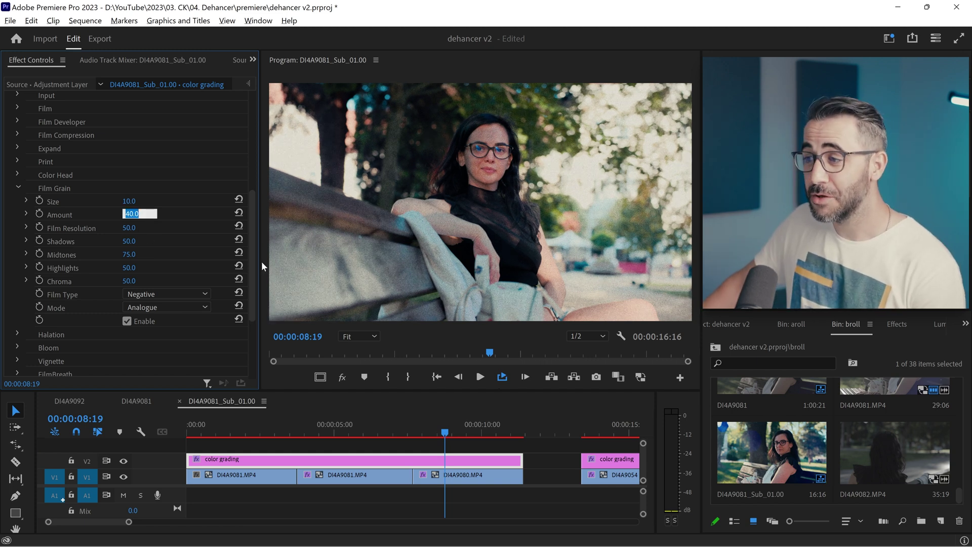
type("20")
key("Return")
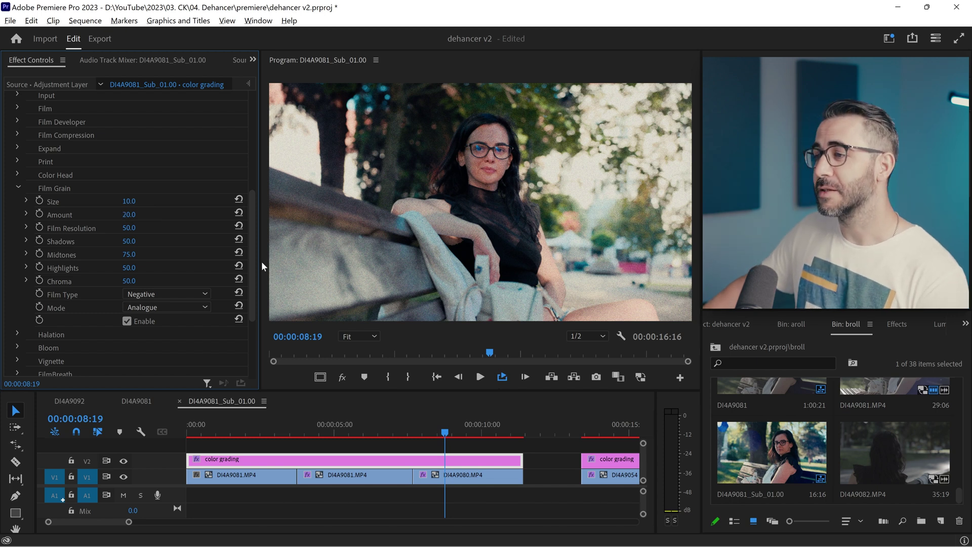
left_click(140, 198)
type("5")
key("Return")
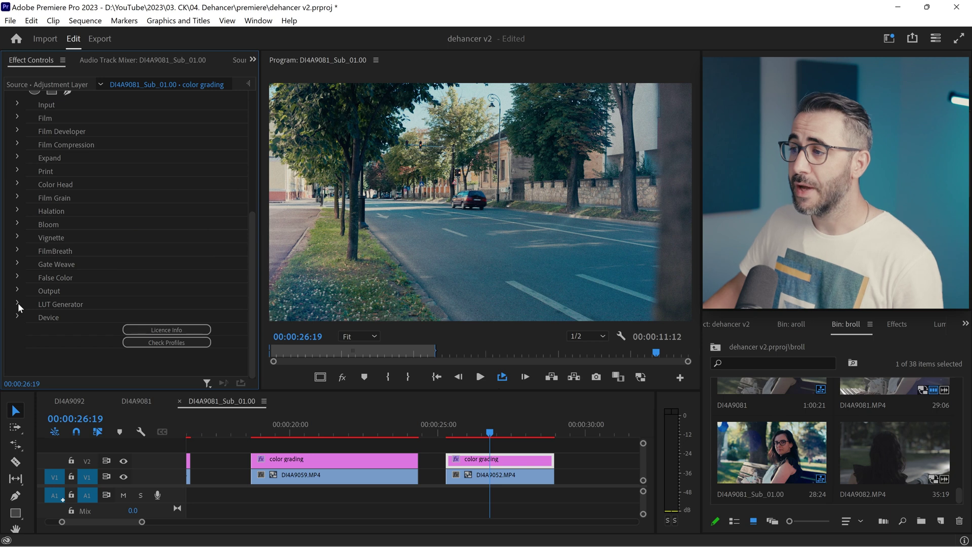
Expand LUT Generator and choose Normal (33x33x33) as its LUT Size
left_click(17, 302)
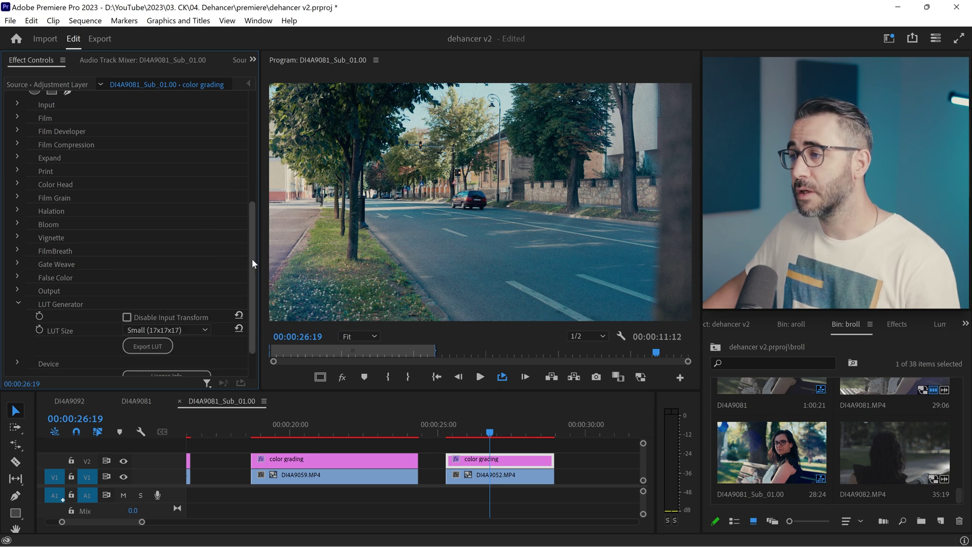
left_click_drag(251, 258, 252, 282)
left_click(197, 285)
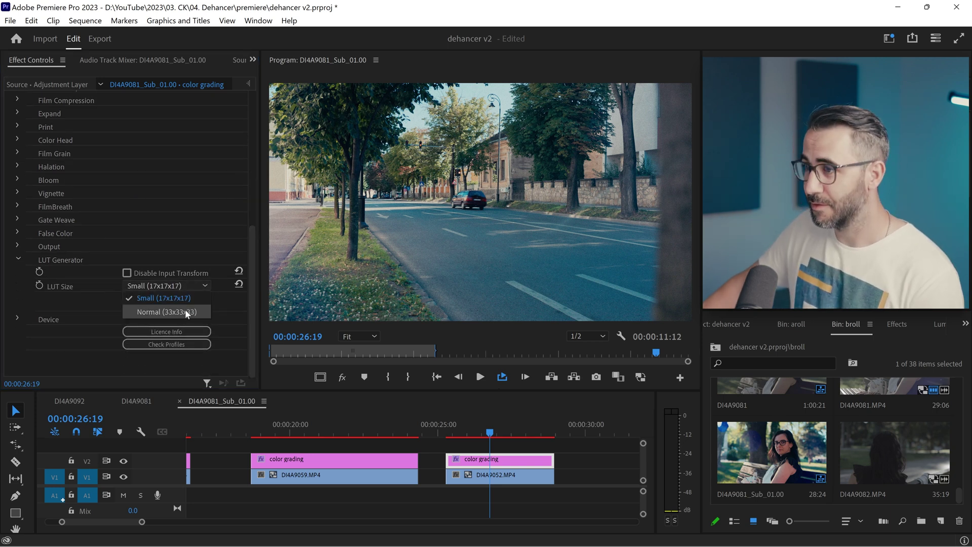
left_click(185, 309)
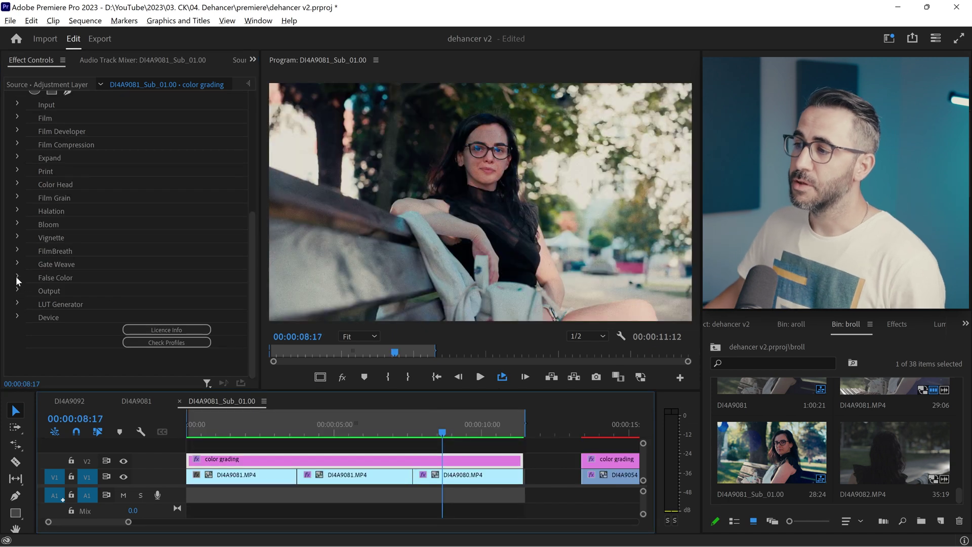
With False Color shown, expand Input and nudge Exposure Comp. up to 0.2
left_click(17, 277)
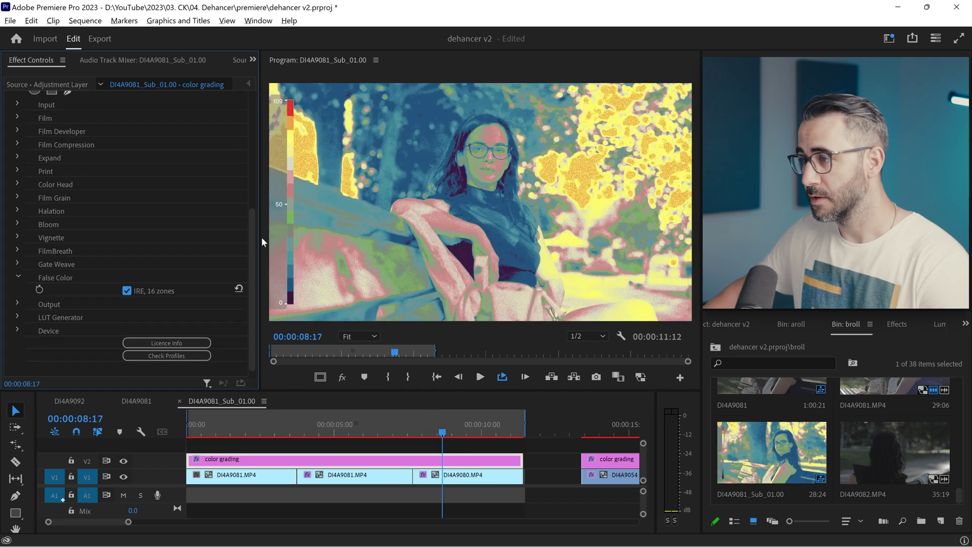
left_click_drag(253, 235, 250, 195)
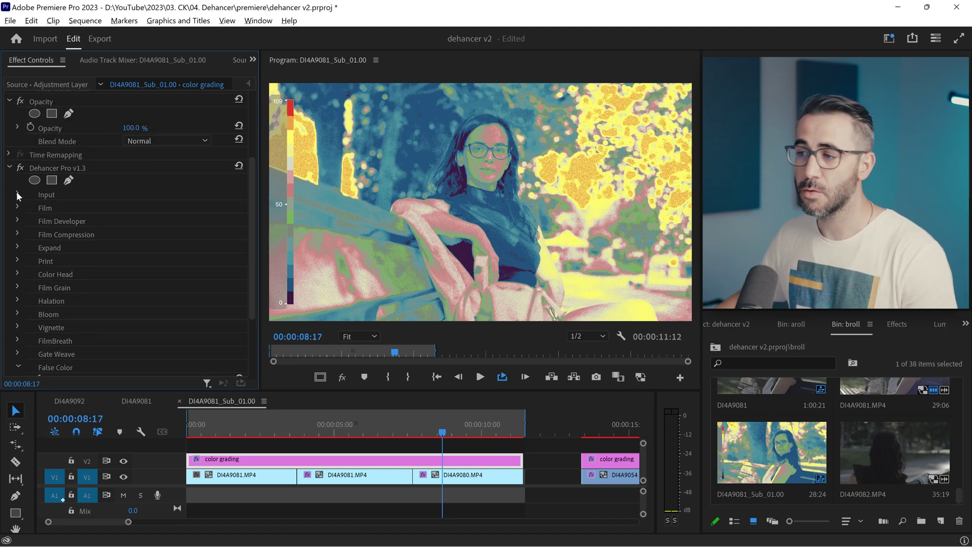
left_click(17, 196)
key("Up")
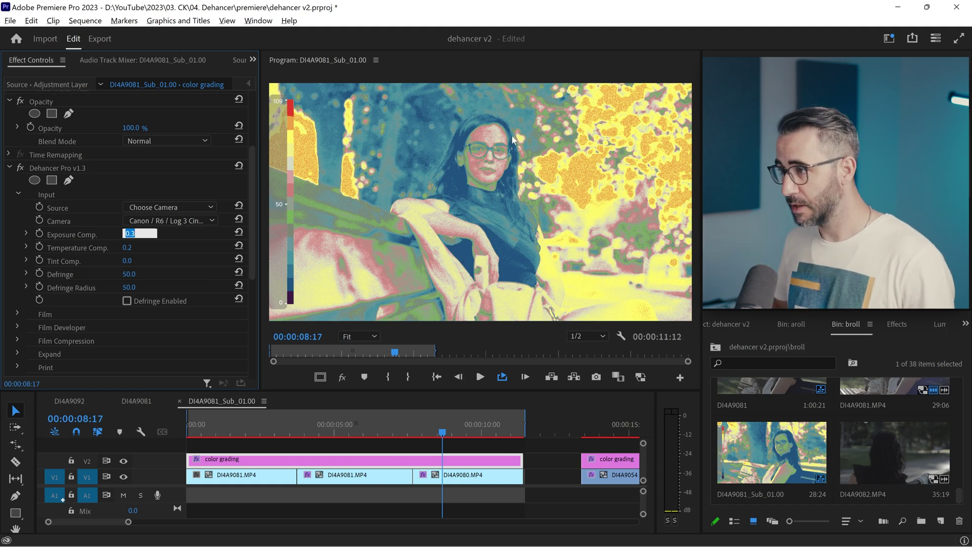
Turn off the IRE false-colour overlay and collapse the False Color settings
left_click_drag(252, 244, 250, 330)
left_click(128, 306)
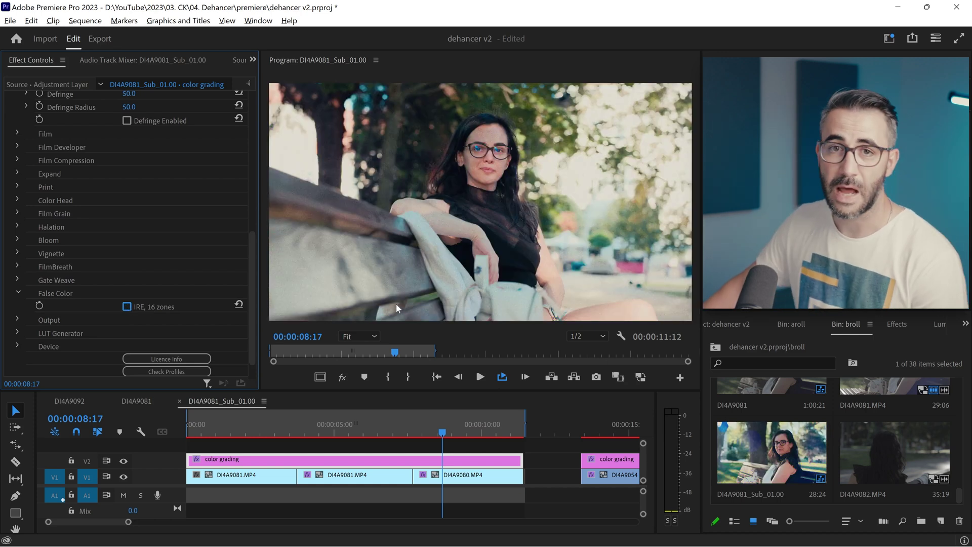
left_click(18, 293)
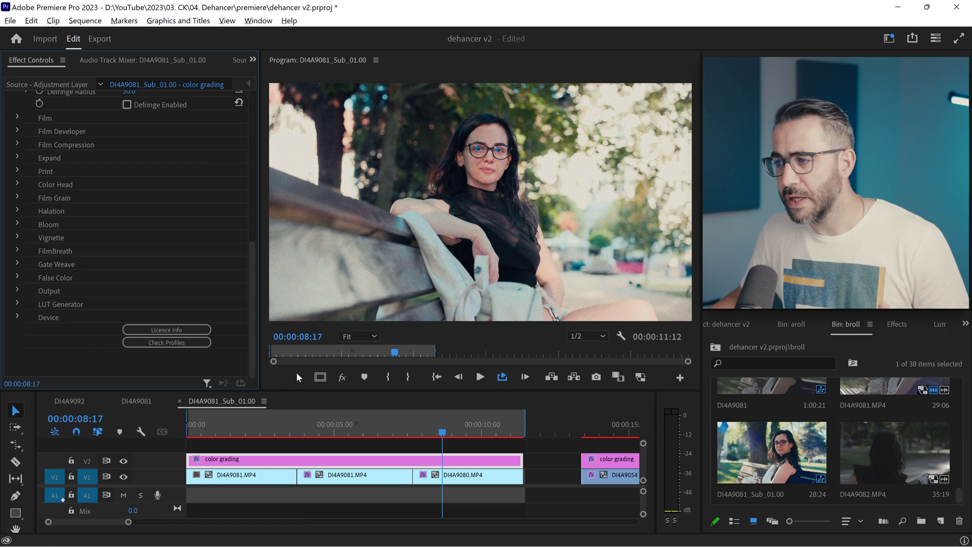
Briefly play the graded clip, then set Dehancer Output Total Impact to 80
key("space")
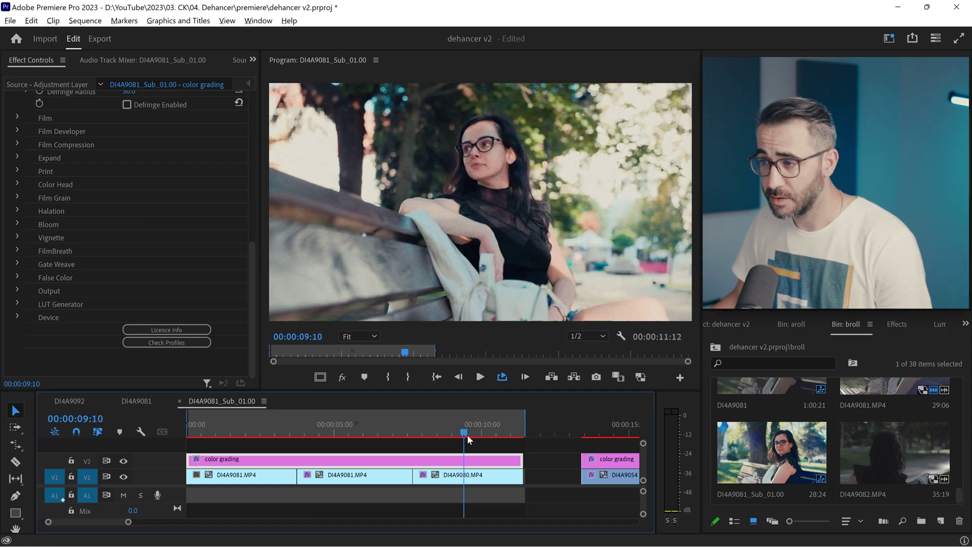
key("space")
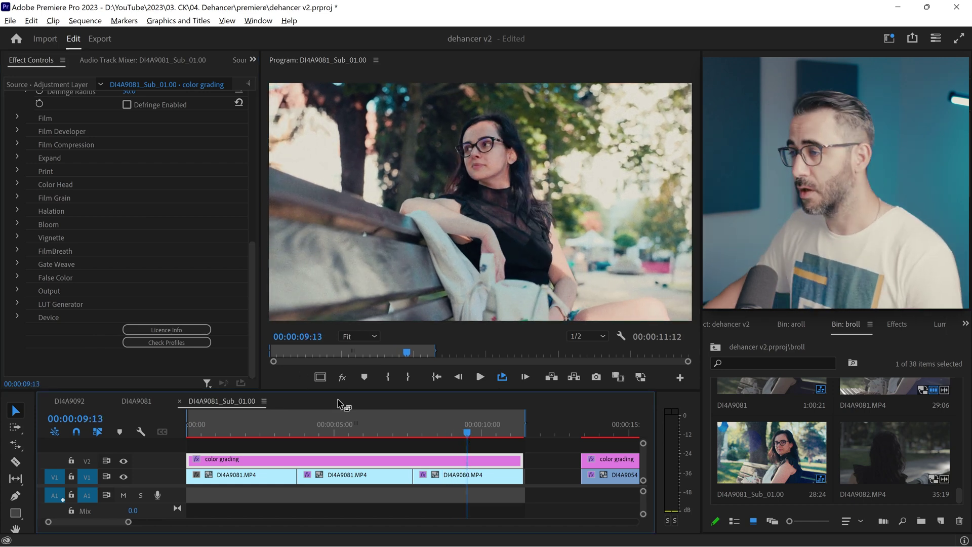
left_click(17, 292)
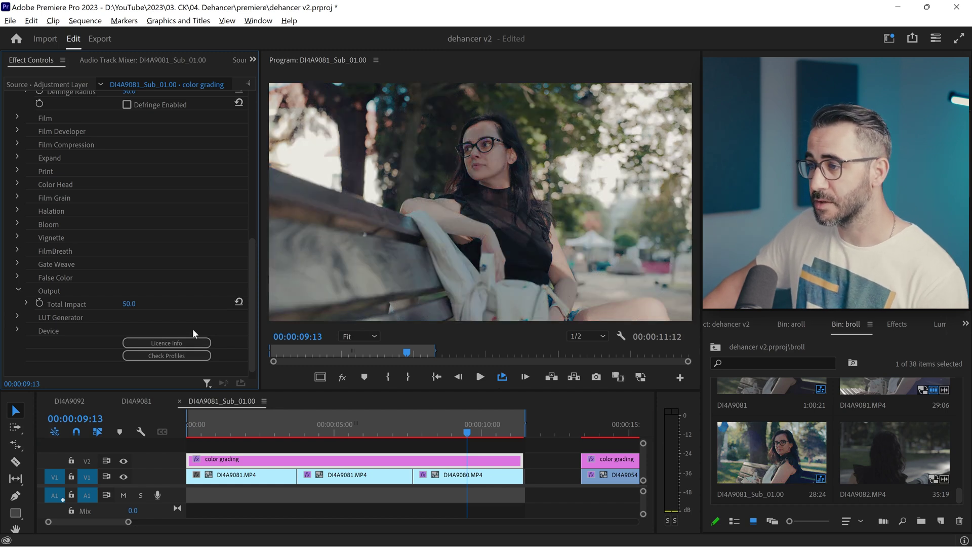
type("0")
key("Return")
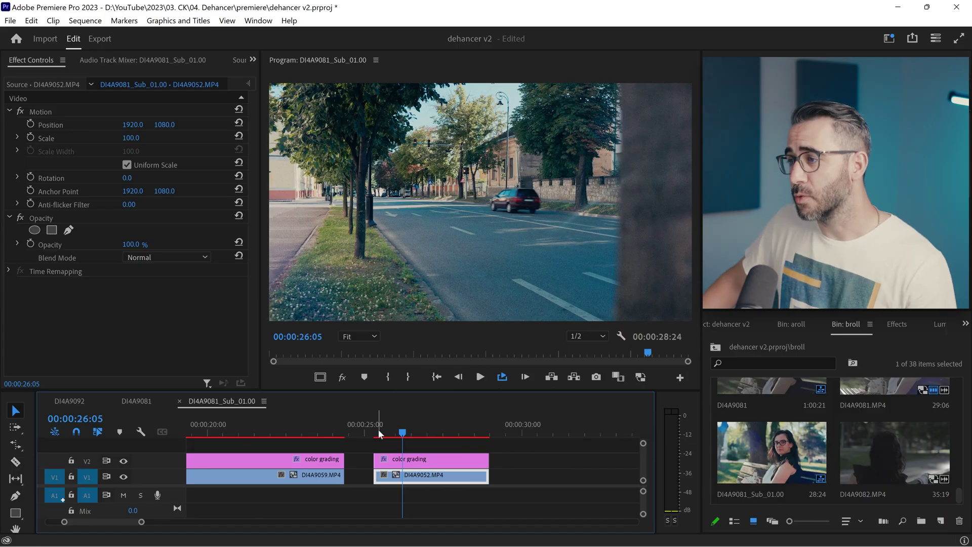
Scrub and play through the DI4A9052 street clip
mouse_move(382, 434)
left_mouse_down()
mouse_move(432, 433)
mouse_move(390, 434)
left_mouse_up()
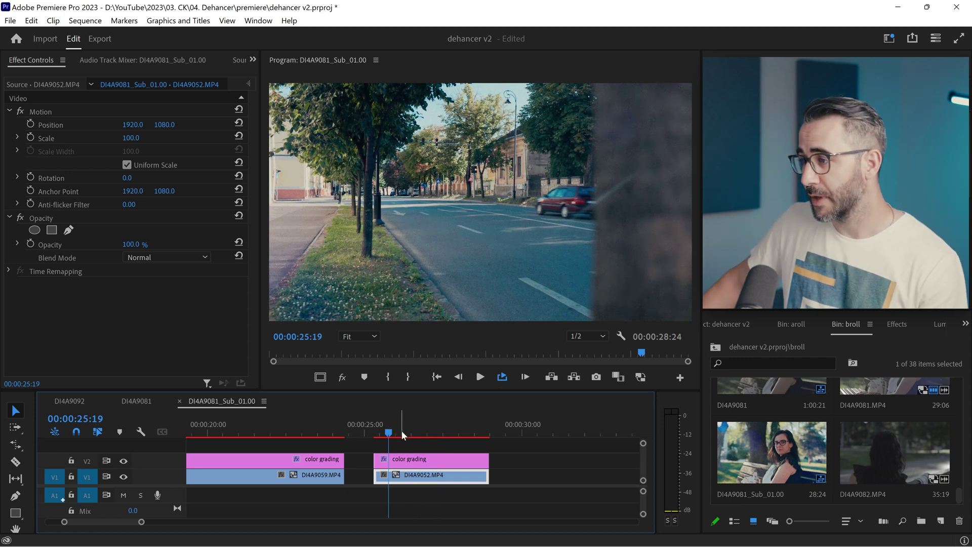
key("space")
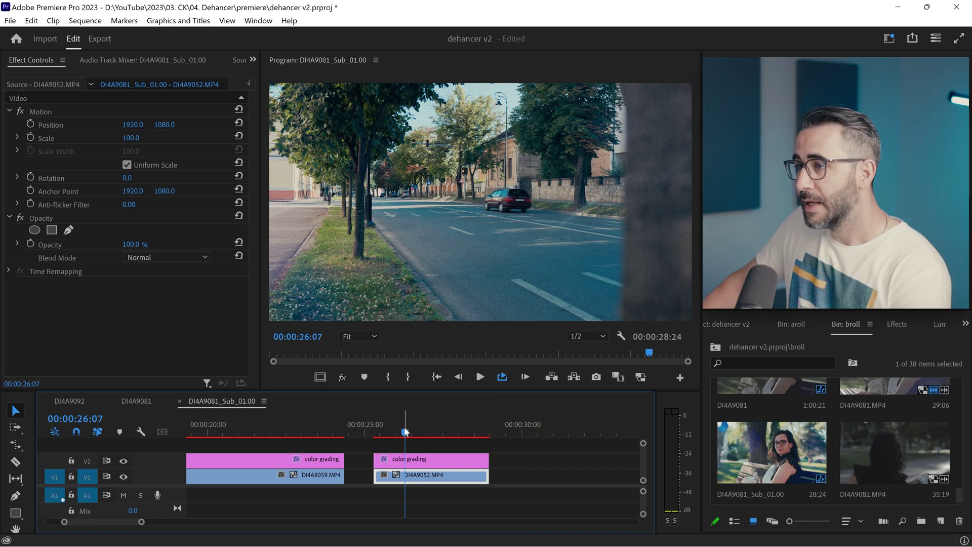
left_click_drag(405, 432, 406, 432)
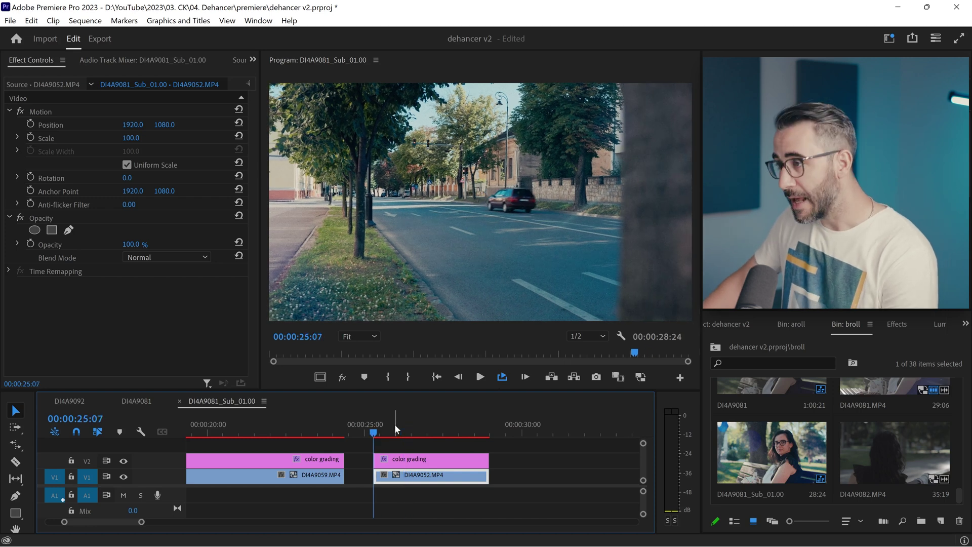
Mark the street clip as the in/out range and render it with Render In to Out
key("x")
left_click(395, 430)
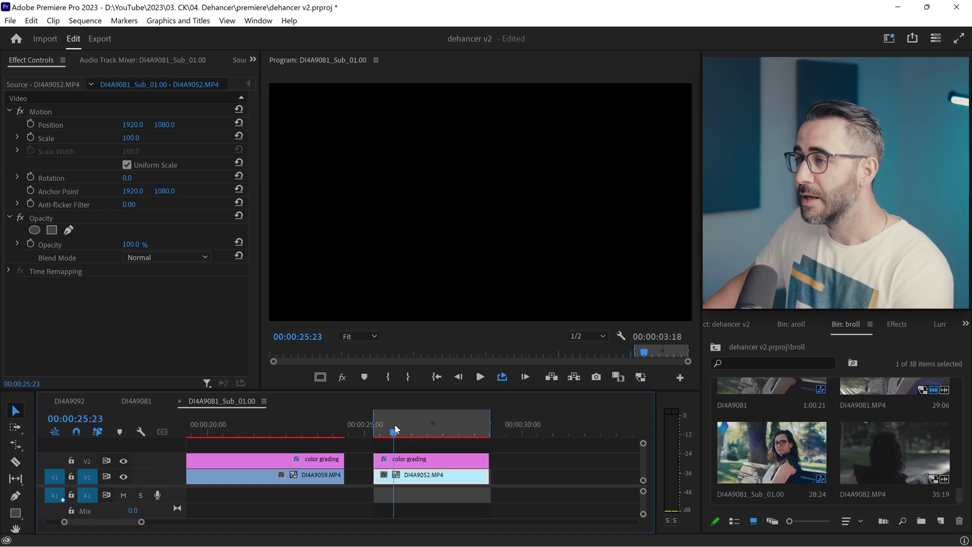
left_click(90, 22)
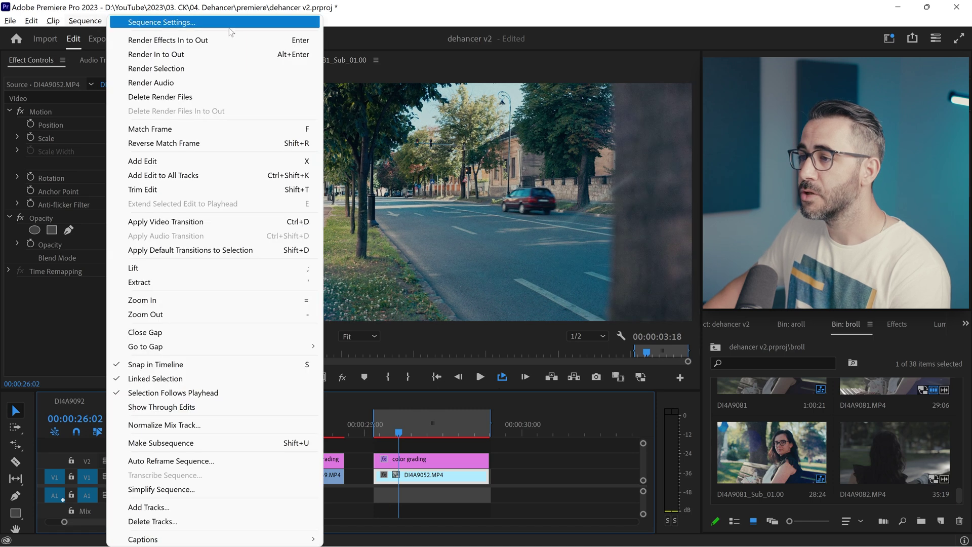
left_click(231, 55)
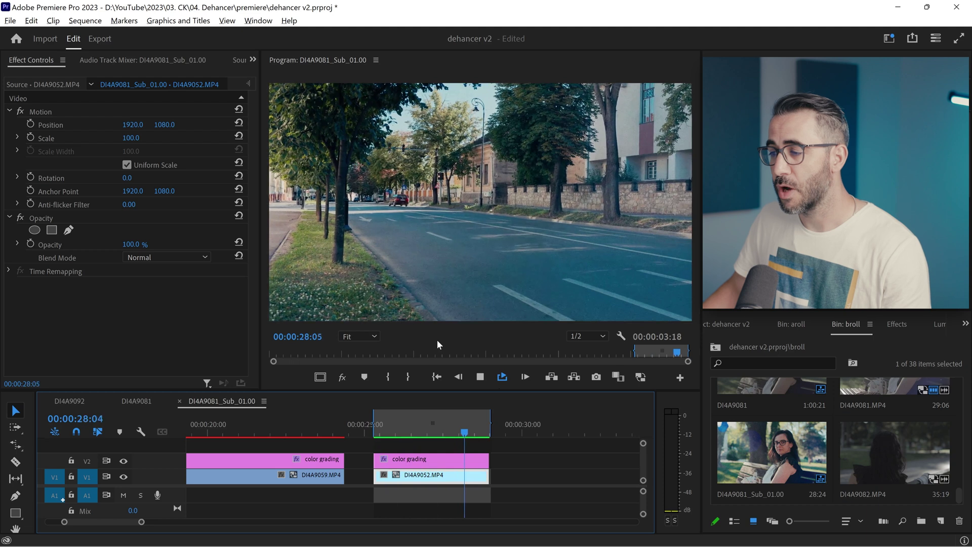
Compare before/after by hiding the color grading layer on the street clip, then re-enable it
left_click(421, 426)
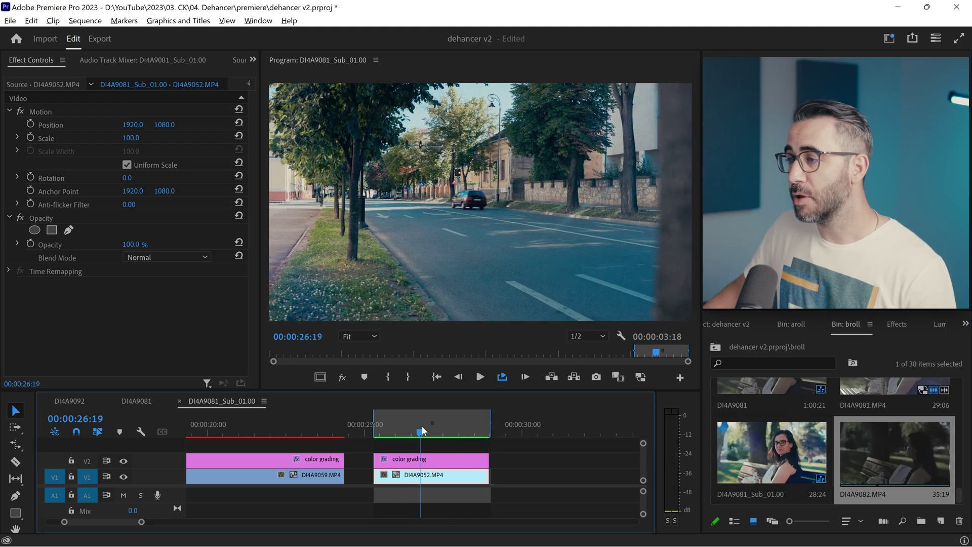
left_click(124, 460)
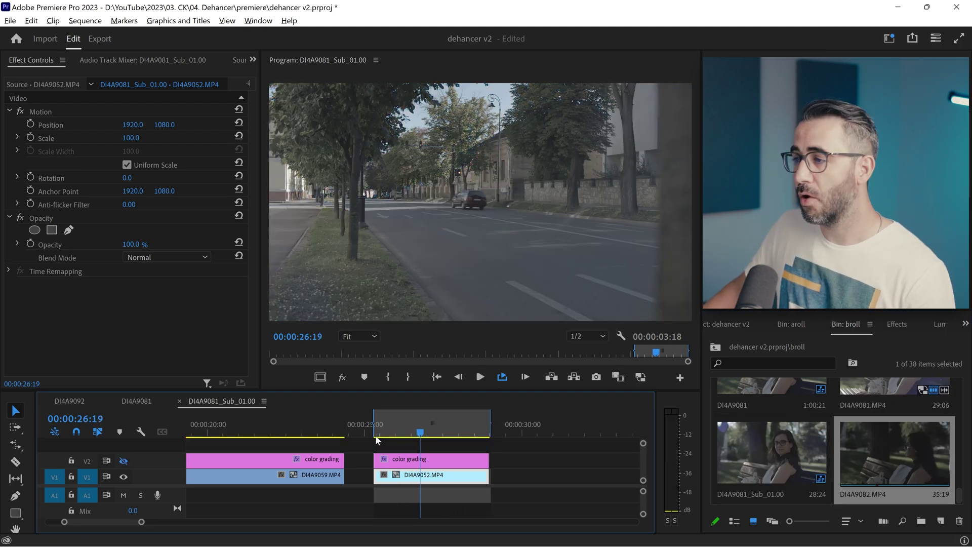
mouse_move(385, 435)
left_mouse_down()
mouse_move(457, 431)
mouse_move(396, 432)
left_mouse_up()
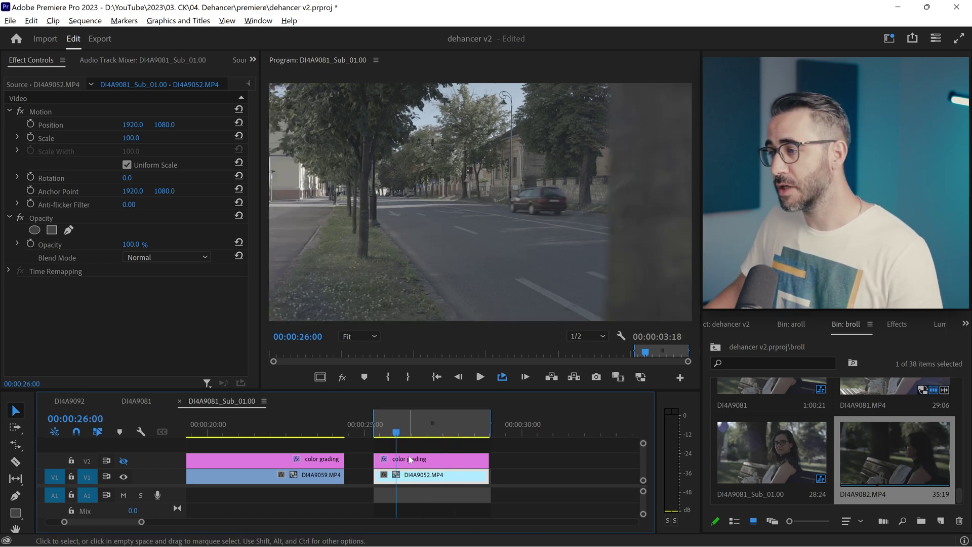
left_click(340, 460)
left_click(123, 461)
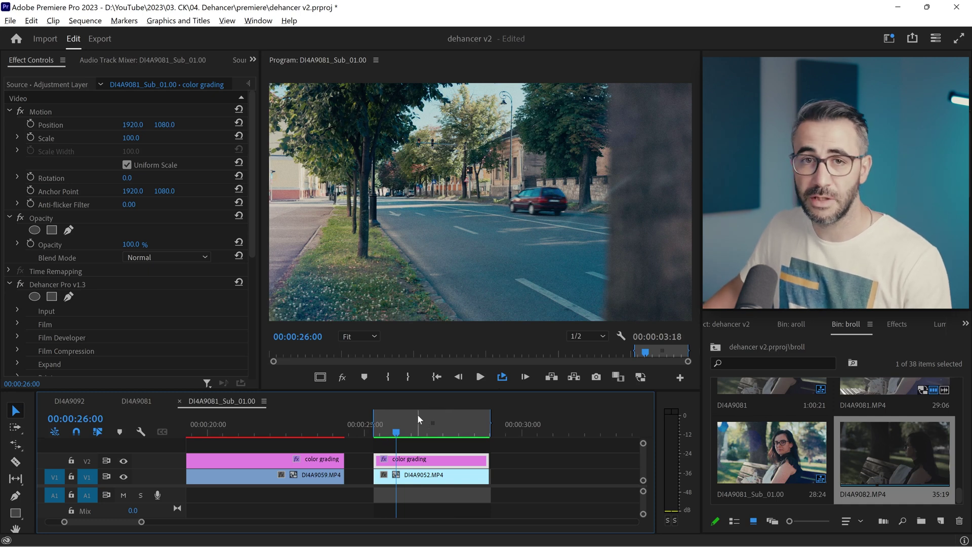
left_click(416, 430)
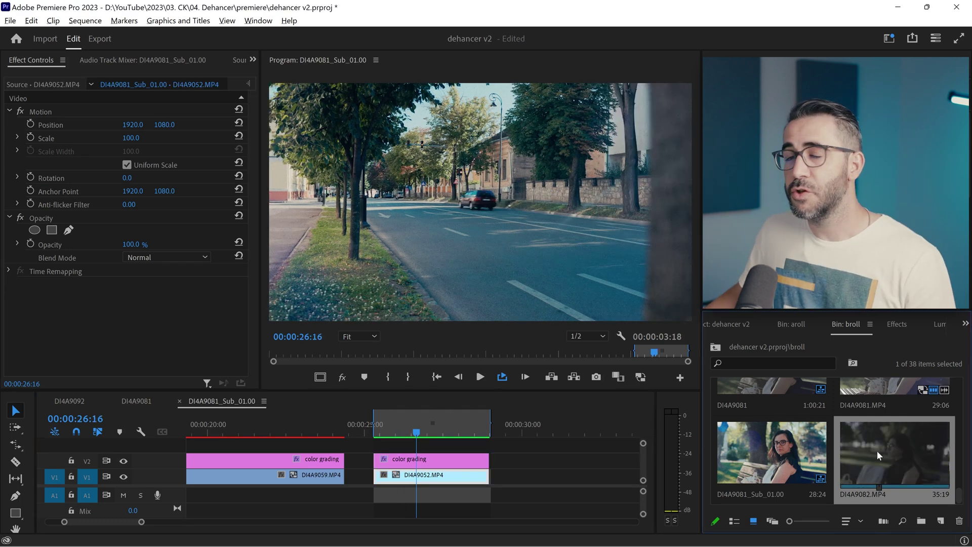
right_click(879, 456)
mouse_move(881, 424)
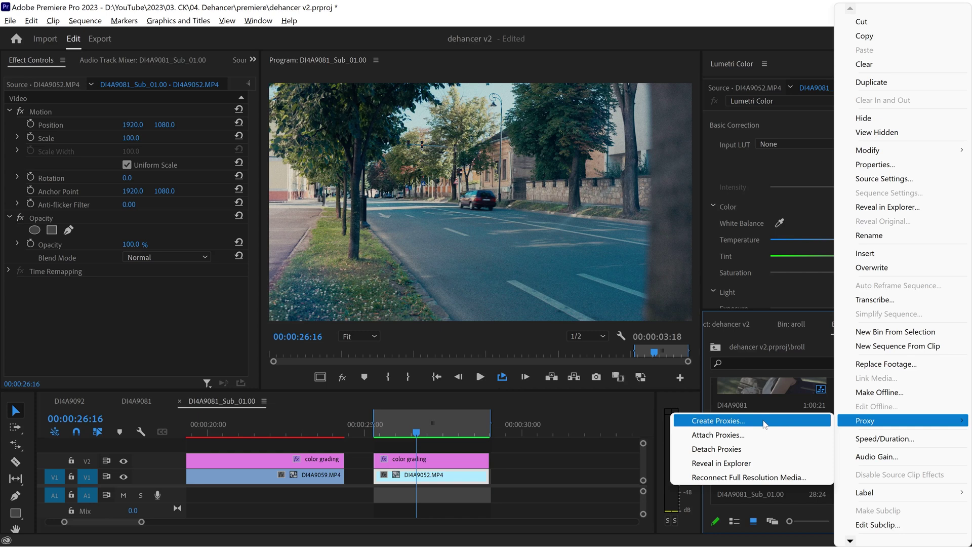
mouse_move(424, 425)
left_mouse_down()
mouse_move(413, 425)
mouse_move(422, 427)
left_mouse_up()
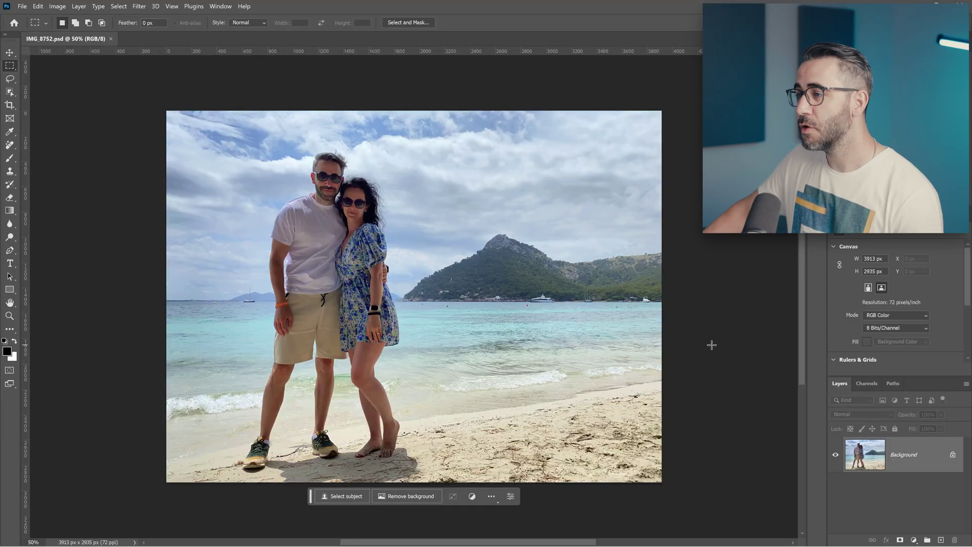
Fit the beach photo on screen, enlarge the Layers panel, and convert Background to a smart object
key("ctrl+0")
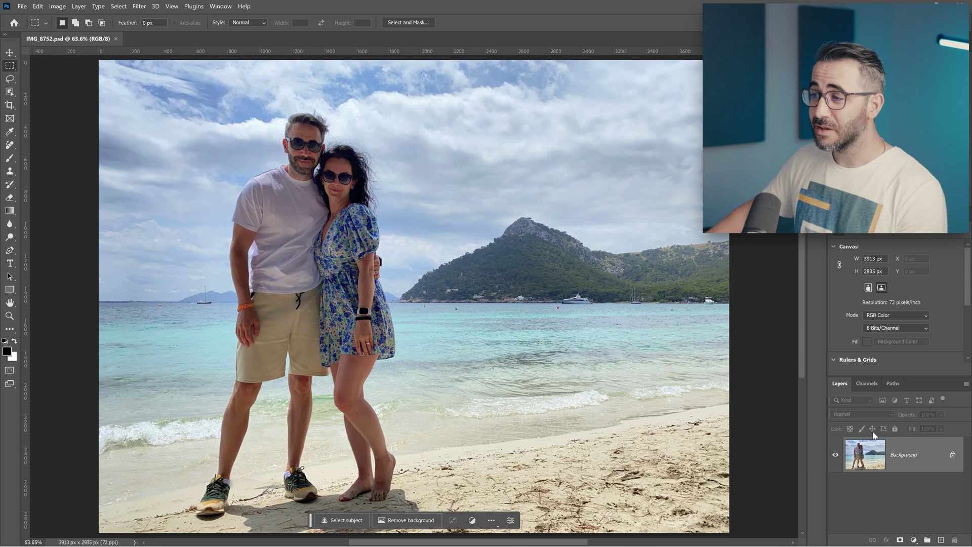
left_click_drag(862, 376, 864, 260)
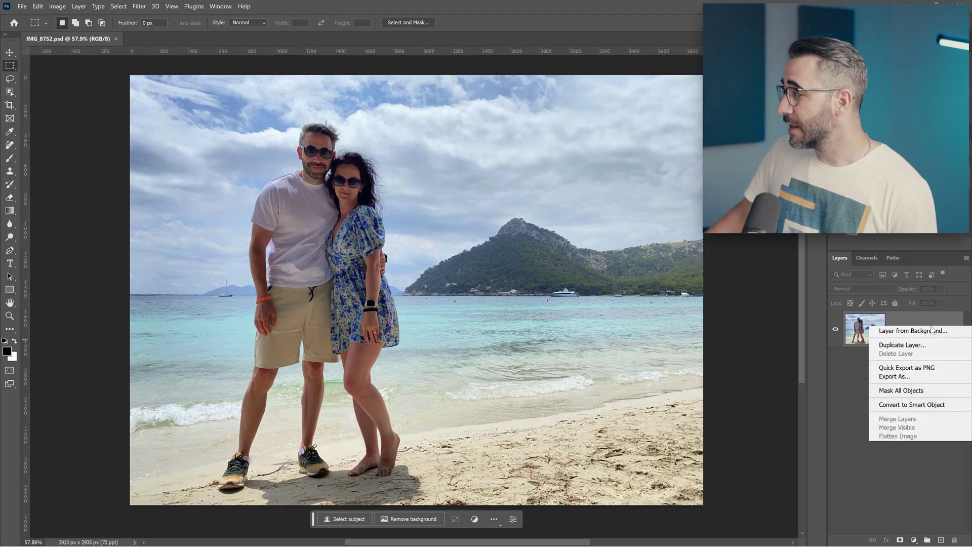
left_click(902, 404)
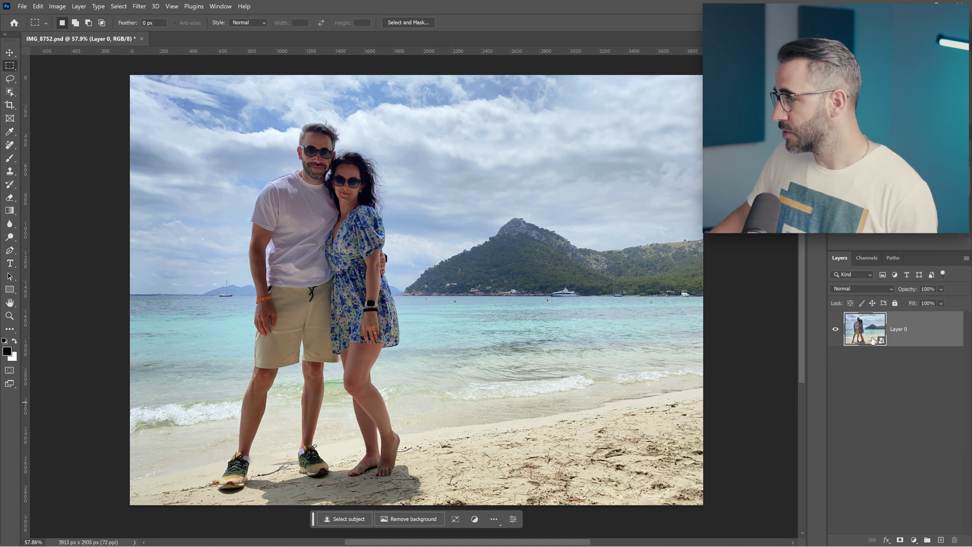
Launch Filter > Dehancer > Dehancer Film on the beach photo
left_click(139, 6)
mouse_move(202, 223)
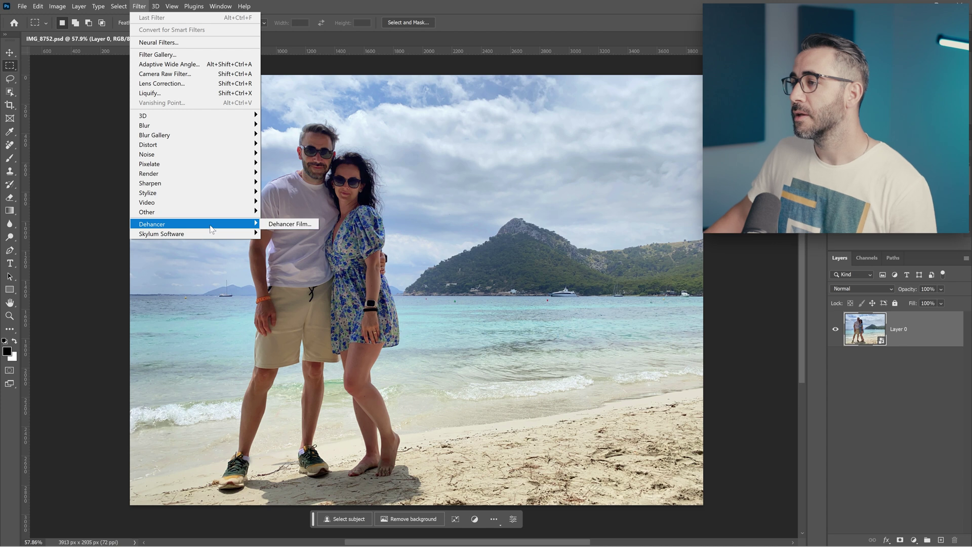
left_click(298, 228)
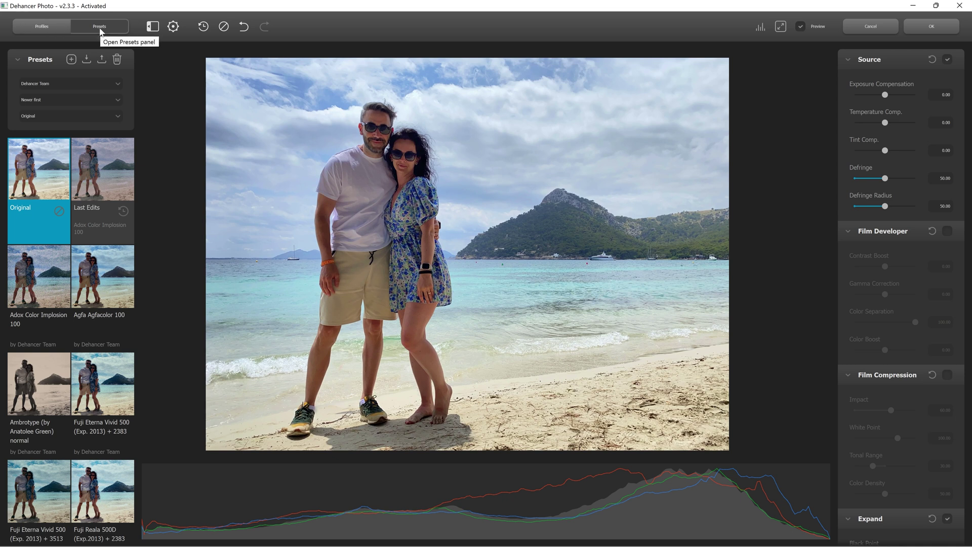
Enable the film profile and filter the film list to Instant, then back to All Films
left_click(39, 27)
left_click(115, 60)
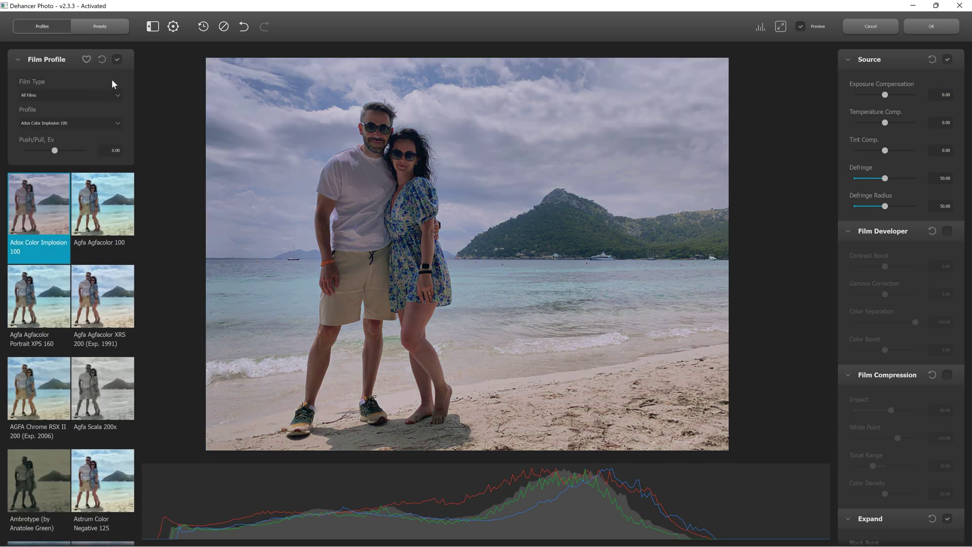
left_click(114, 122)
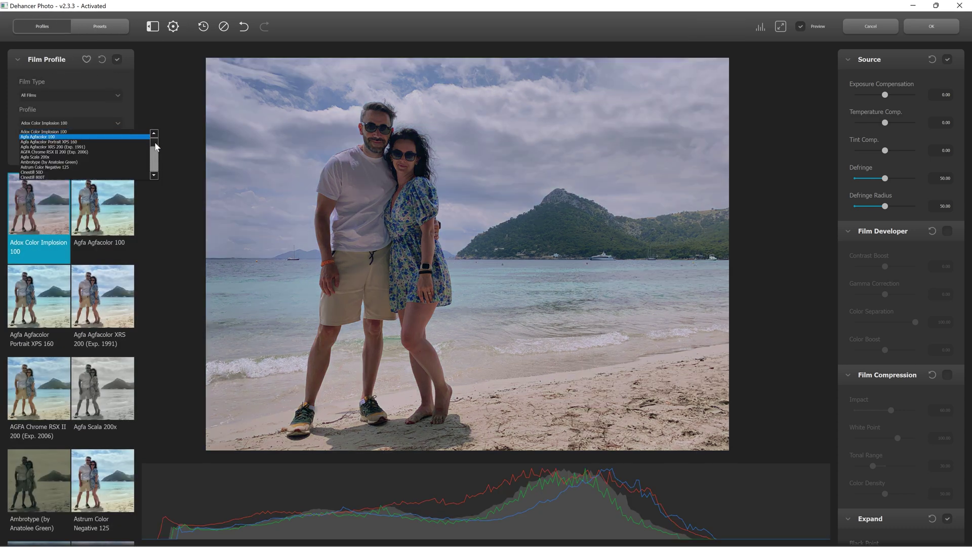
left_click_drag(154, 143, 155, 177)
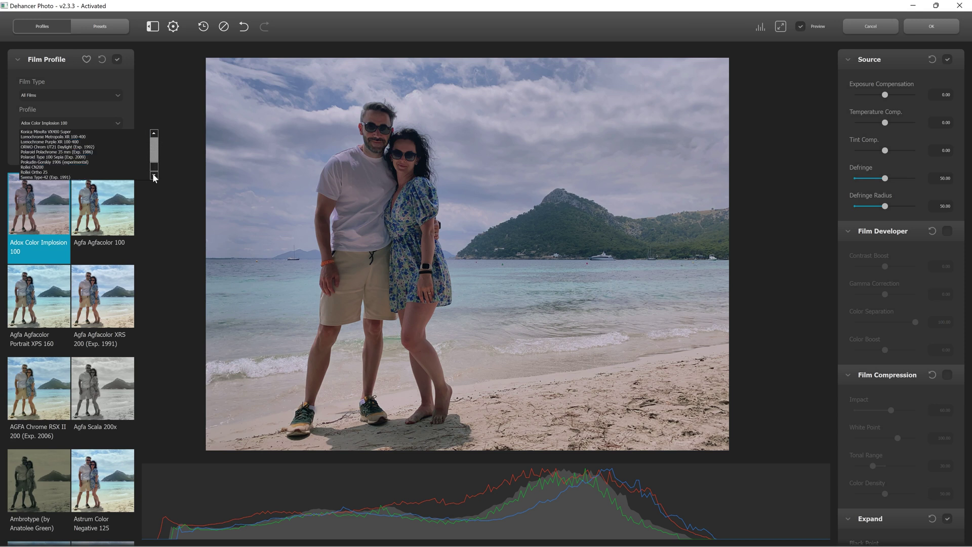
left_click(108, 95)
left_click(71, 128)
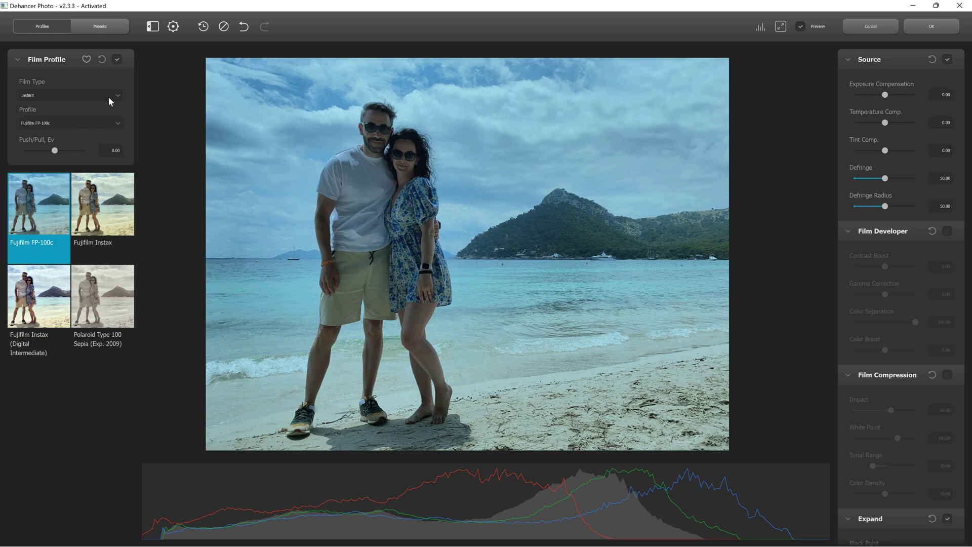
left_click(111, 94)
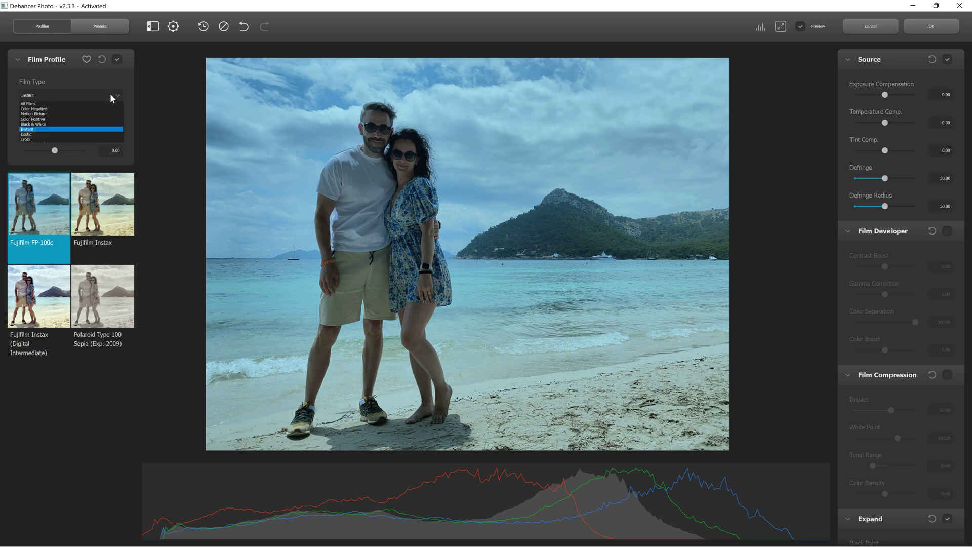
left_click(99, 103)
Try Agfacolor 100, Agfacolor XRS 200, AGFA Chrome, Astrum Color Negative 125 and Cinestill 800T
left_click(88, 219)
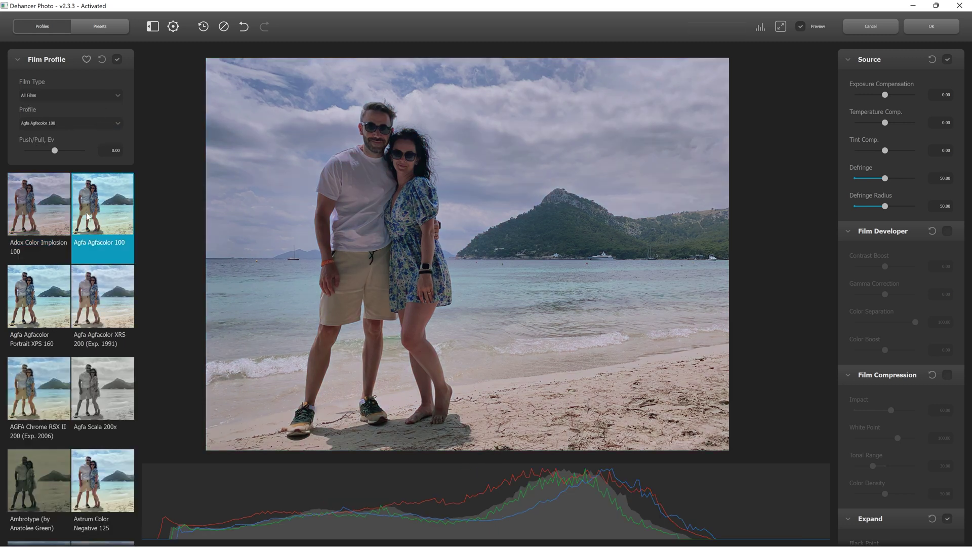
left_click(105, 296)
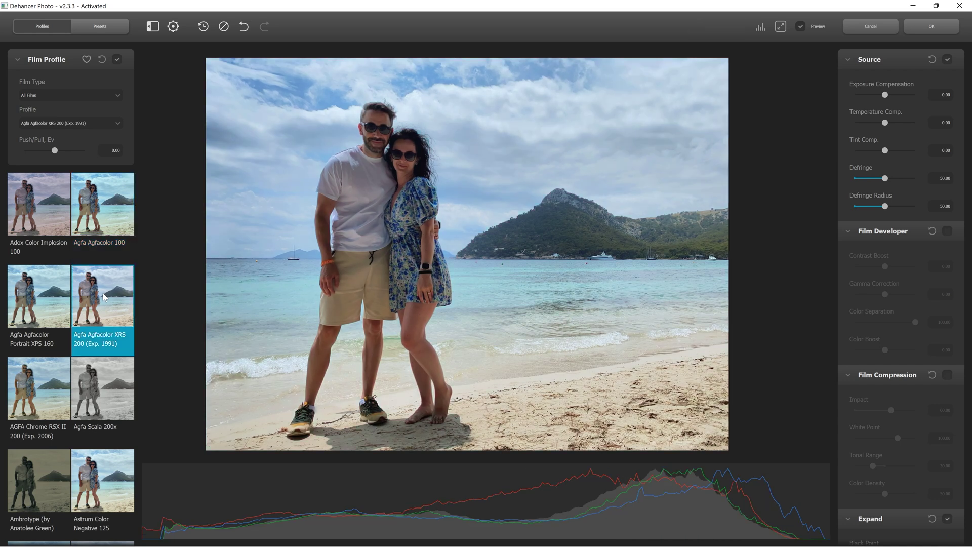
left_click(36, 395)
scroll(45, 350, "down", 3)
left_click(106, 370)
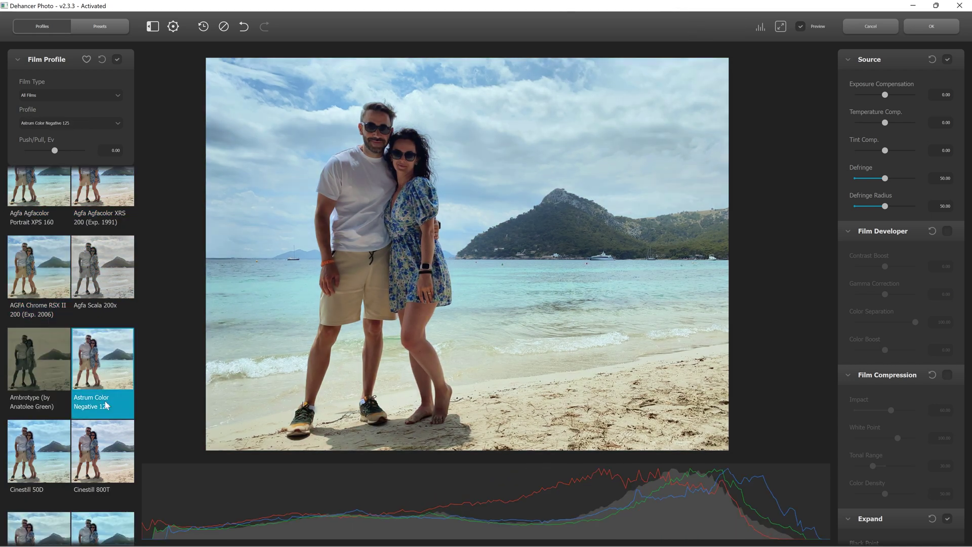
left_click(102, 453)
scroll(99, 400, "down", 3)
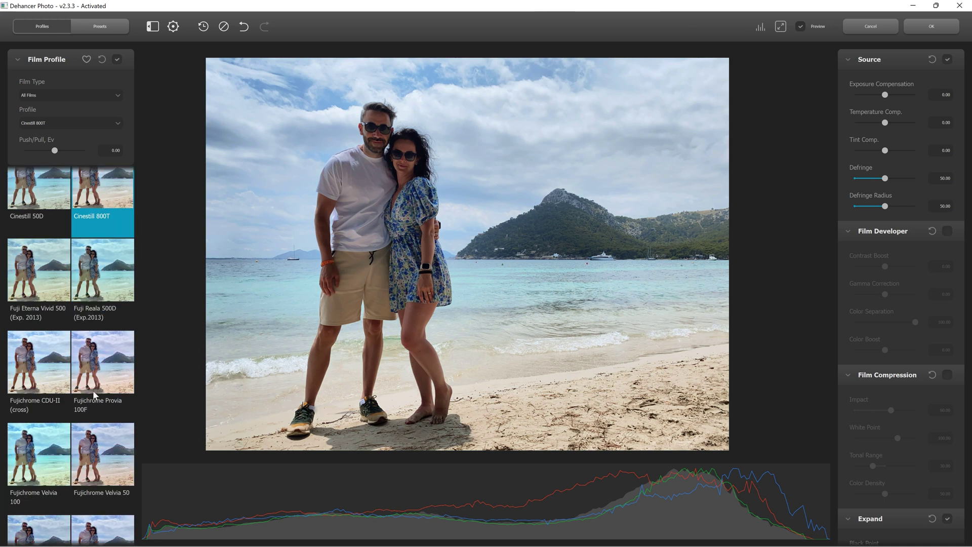
Compare Fujichrome Provia, CDU-II and Velvia profiles, settle on Fujicolor C200, and lower exposure slightly
left_click(93, 389)
left_click(36, 374)
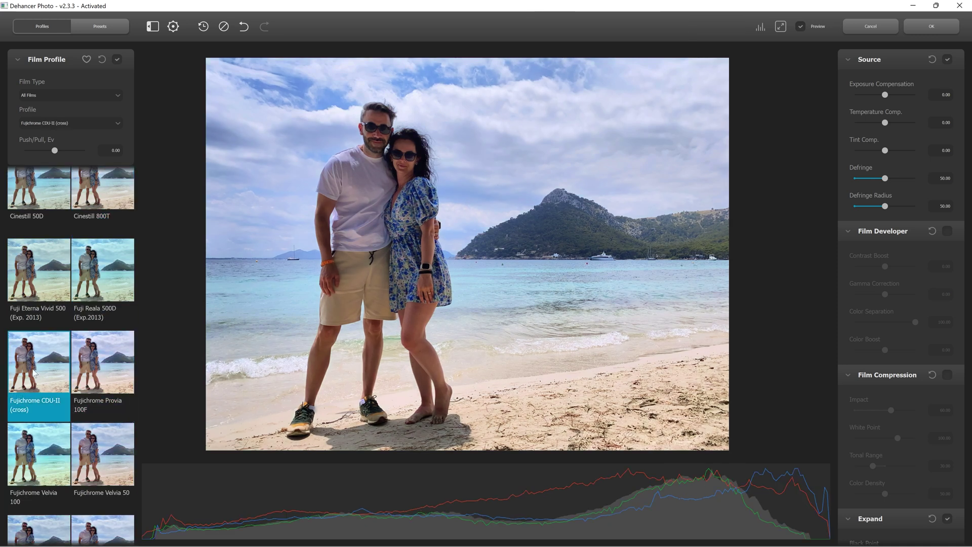
left_click(44, 450)
left_click(104, 449)
scroll(107, 429, "down", 2)
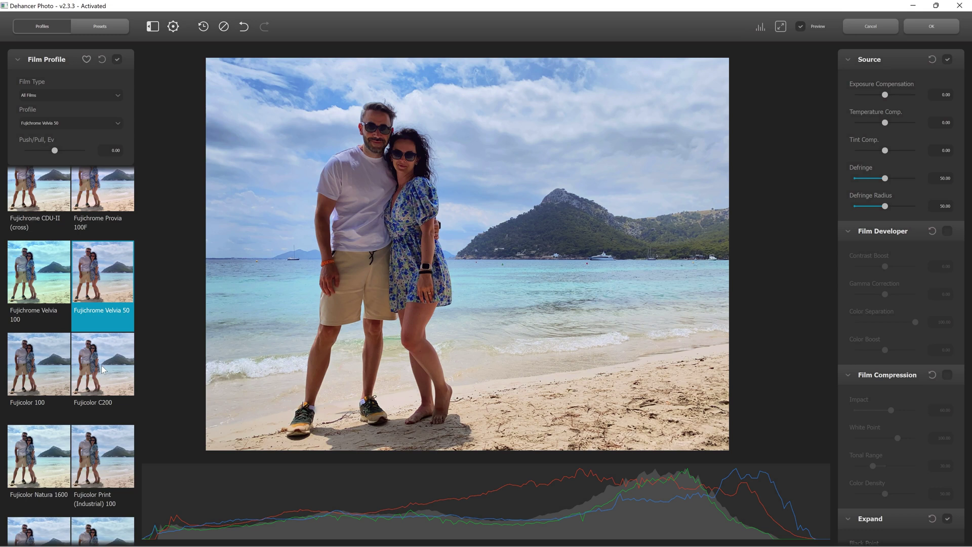
left_click(102, 369)
left_click(48, 367)
left_click(101, 367)
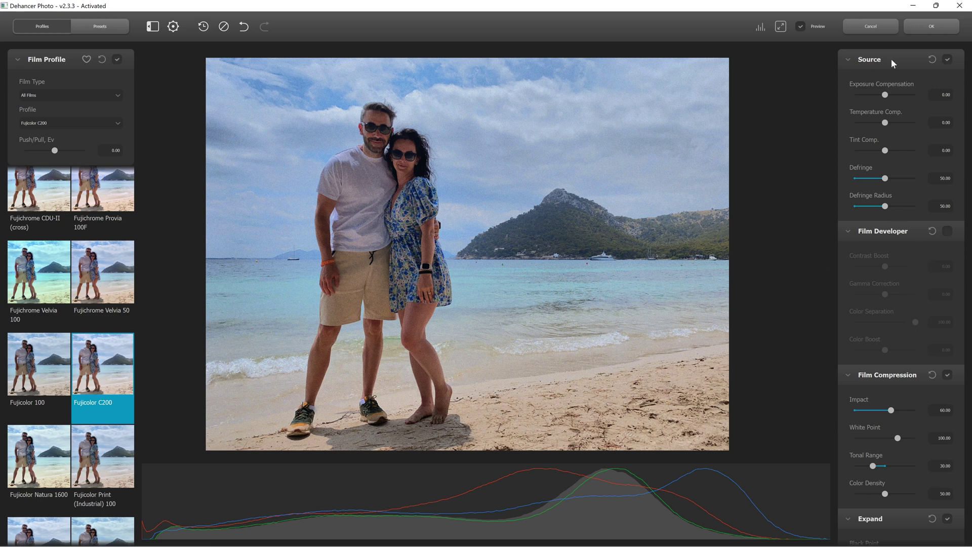
left_click(884, 94)
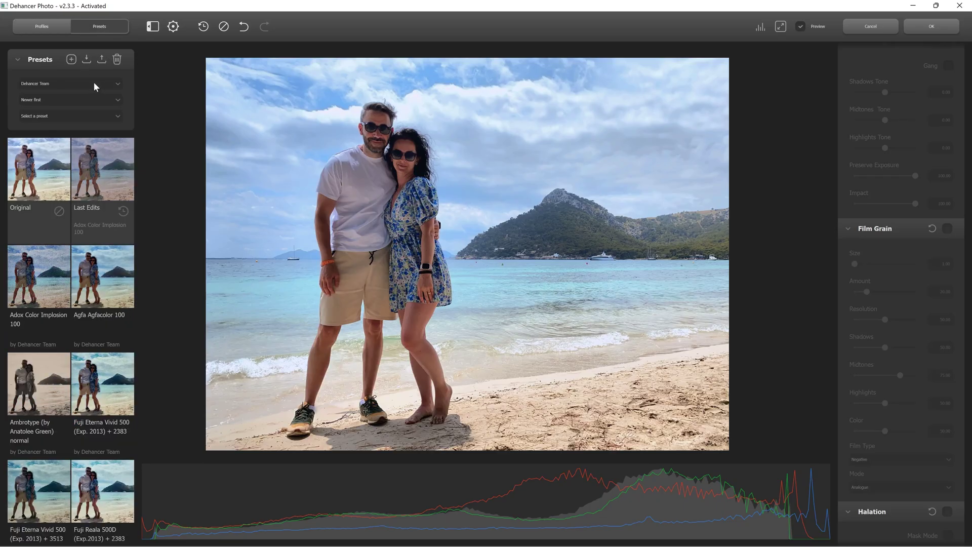
Show All Presets, apply Cinestill 800T (Kodak 2383) - Blue Moon, and lower its preserve exposure amount
left_click(94, 83)
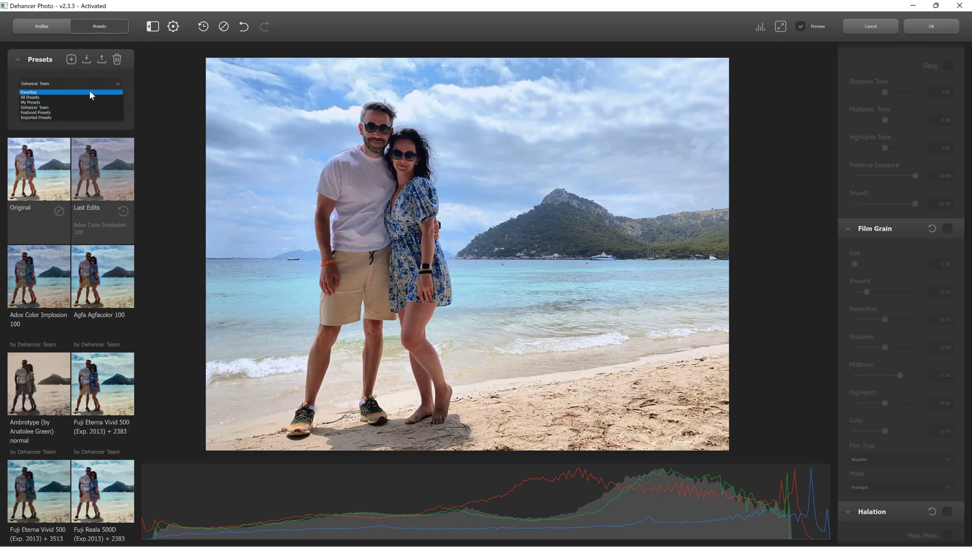
left_click(88, 94)
left_click(106, 114)
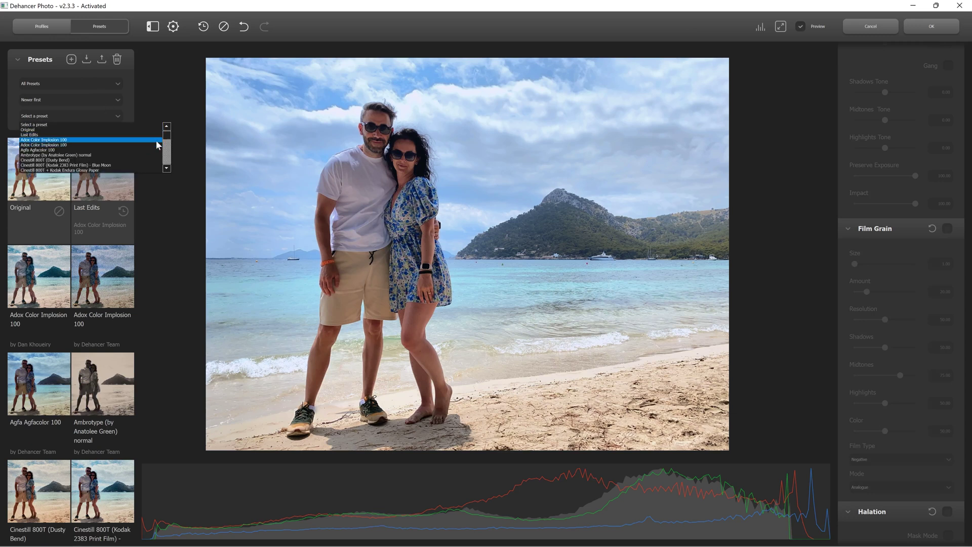
scroll(167, 142, "down", 2)
scroll(163, 146, "up", 1)
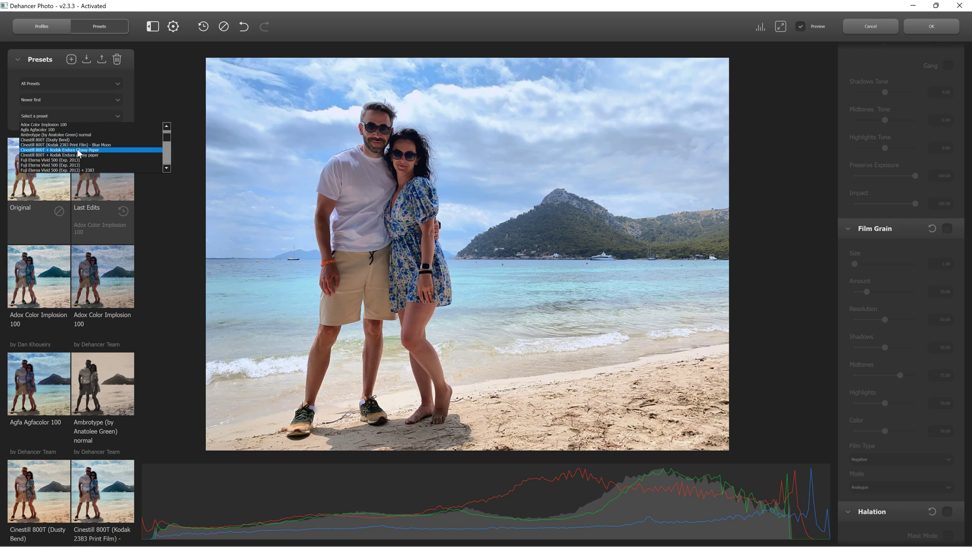
left_click(115, 145)
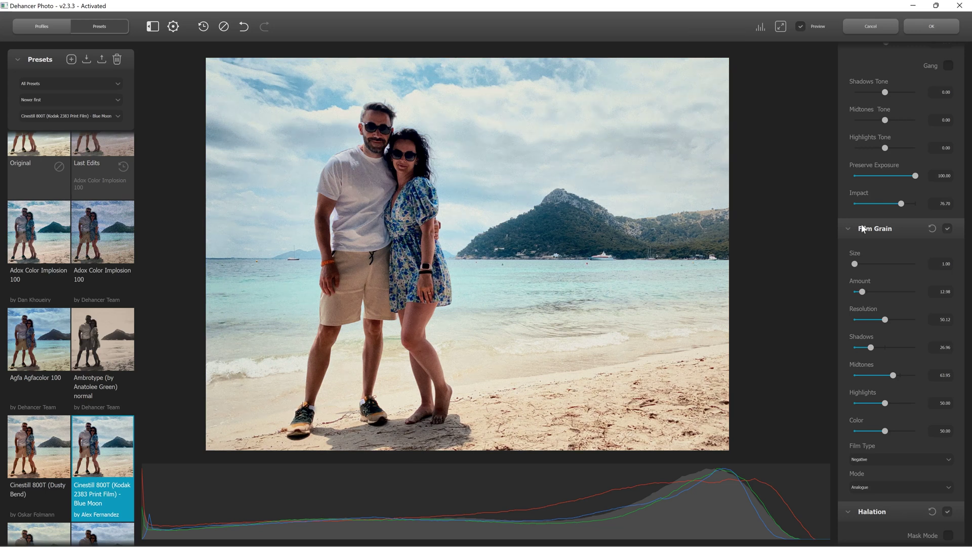
left_click(902, 176)
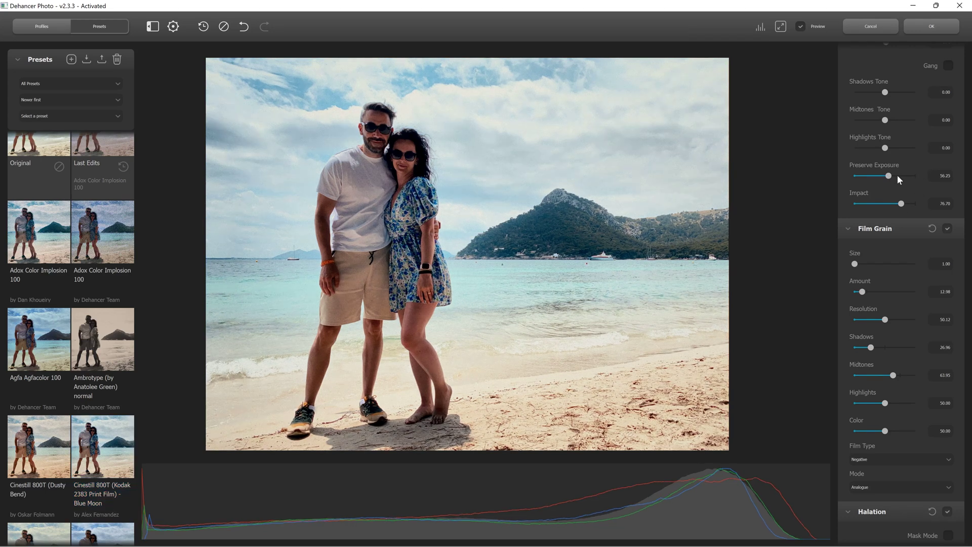
scroll(886, 94, "up", 10)
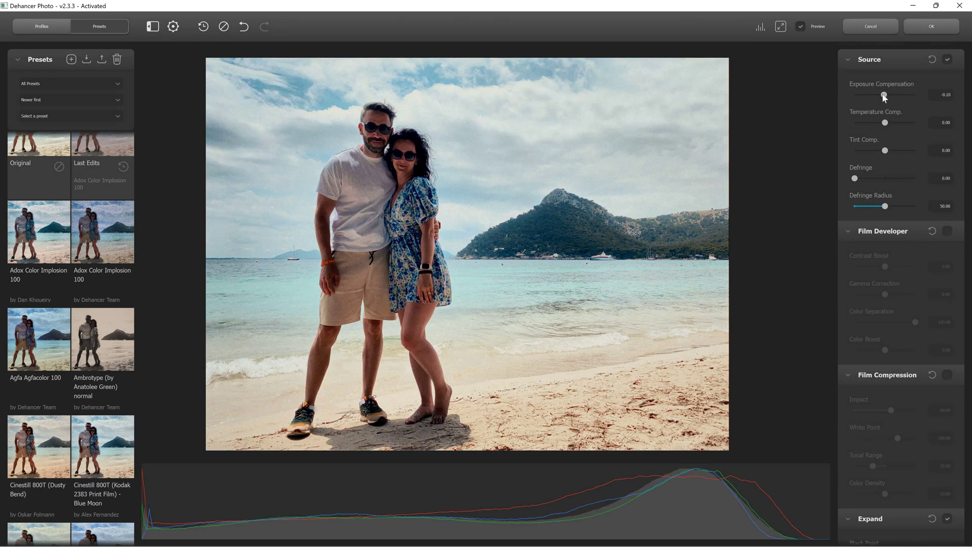
mouse_move(885, 94)
left_mouse_down()
mouse_move(874, 97)
mouse_move(885, 99)
left_mouse_up()
Toggle Preview to compare original and film look, then confirm with OK
left_click(800, 26)
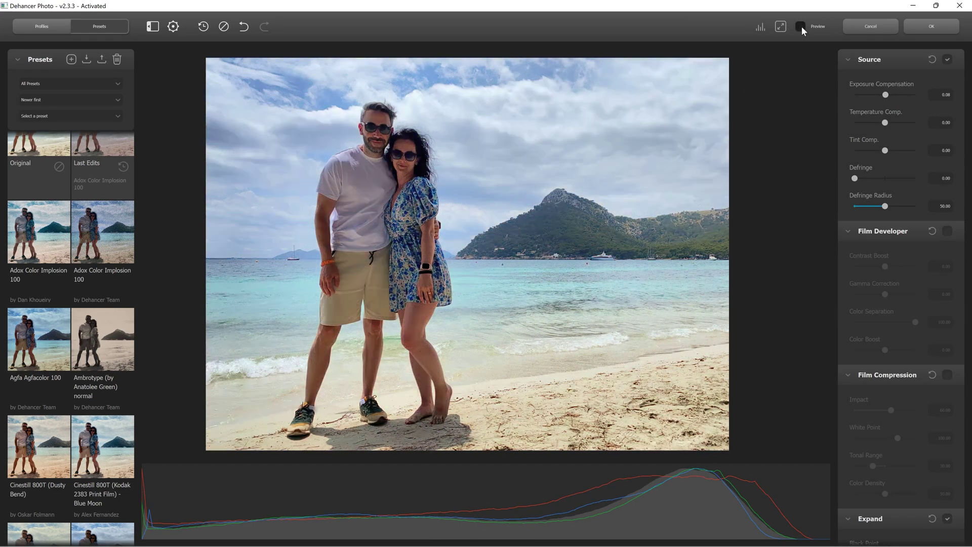
left_click(801, 27)
left_click(801, 26)
left_click(801, 27)
left_click(801, 26)
left_click(801, 26)
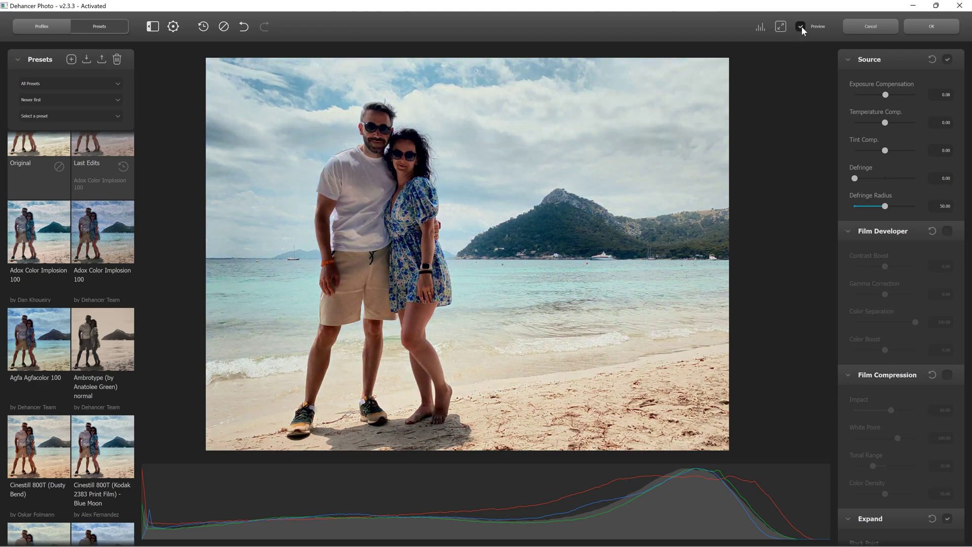
left_click(920, 26)
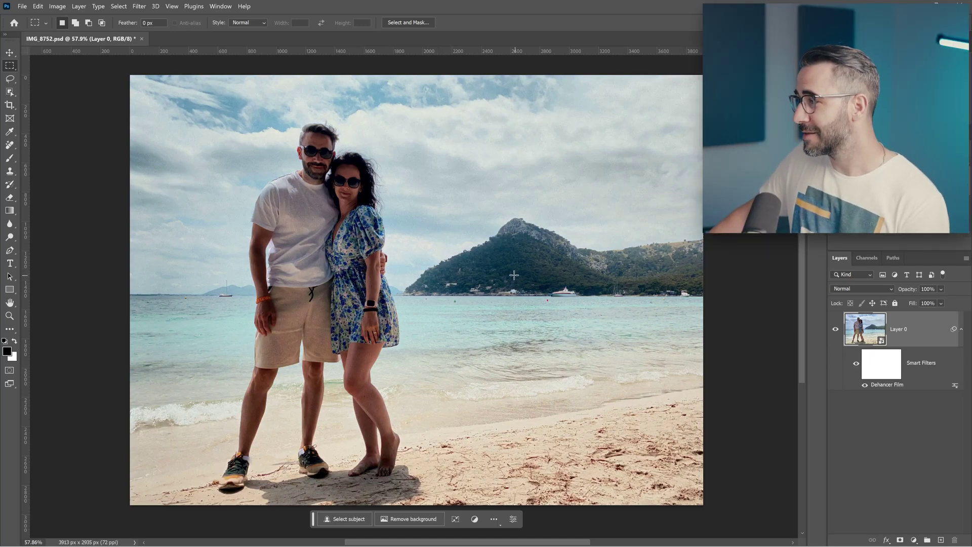
Turn the Dehancer Film smart filter off and back on to compare, then reopen its editor
left_click(866, 386)
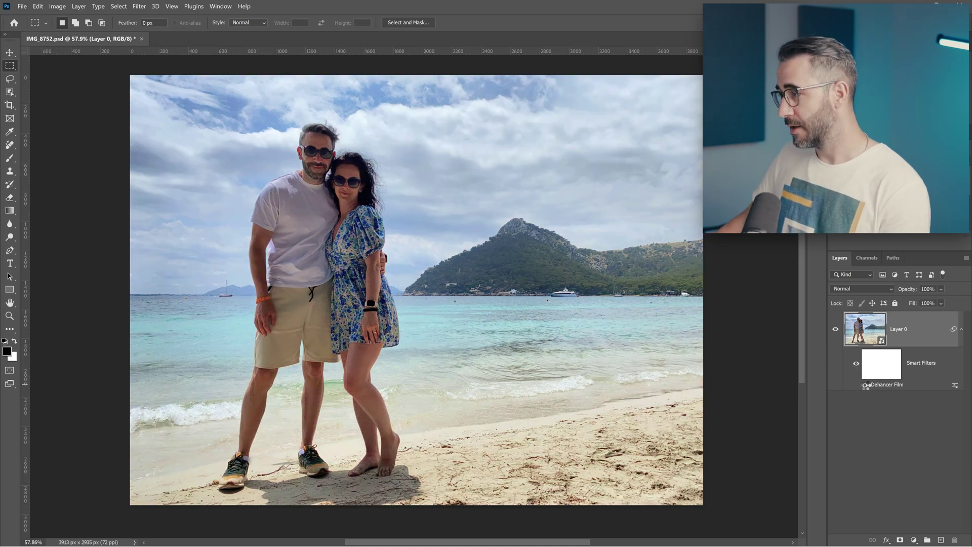
left_click(864, 385)
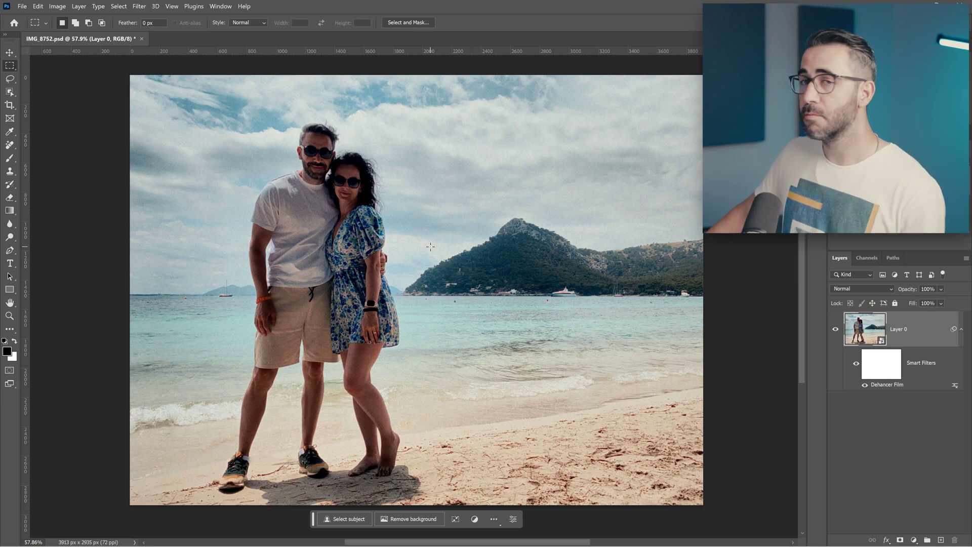
double_click(887, 385)
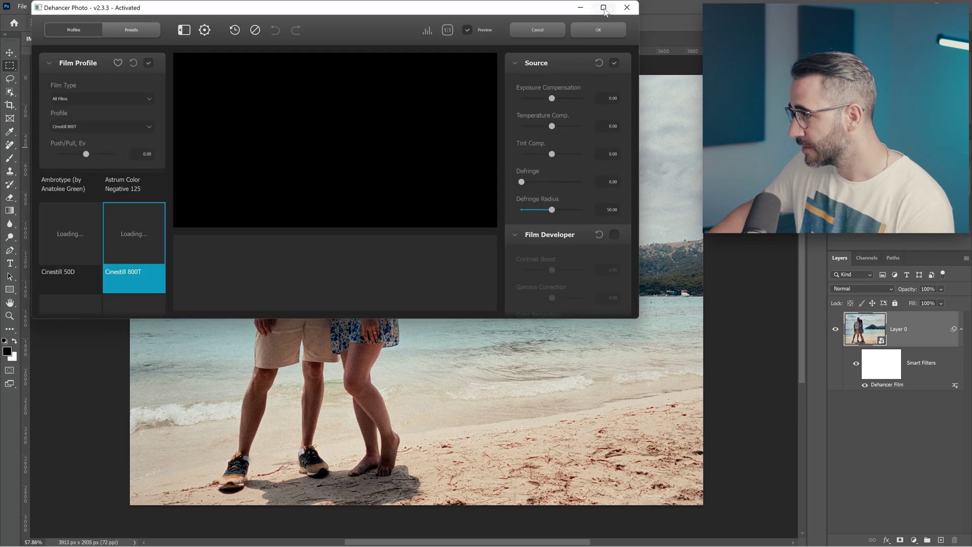
Maximize the Dehancer editor and nudge the Temperature Comp. slider to show live editing
left_click(603, 8)
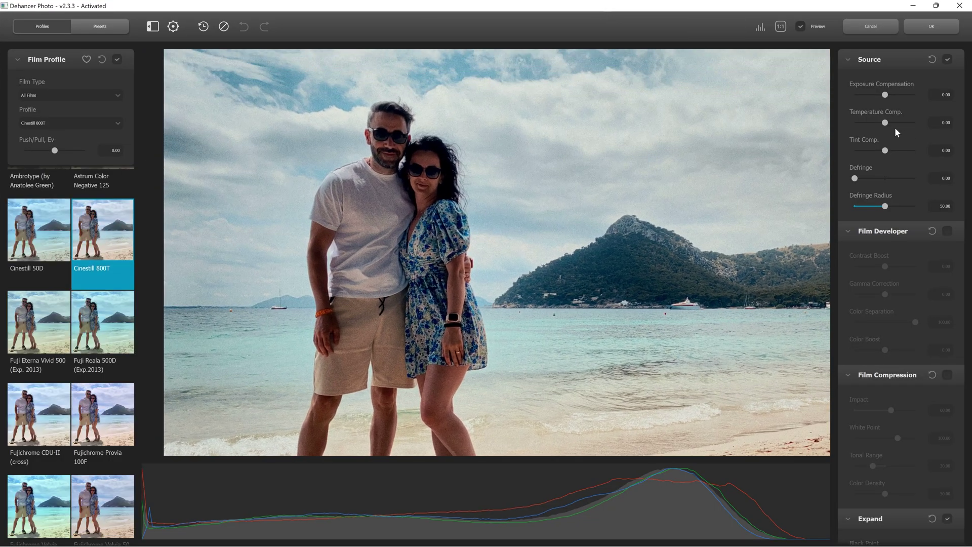
mouse_move(891, 120)
left_mouse_down()
mouse_move(907, 123)
mouse_move(880, 123)
left_mouse_up()
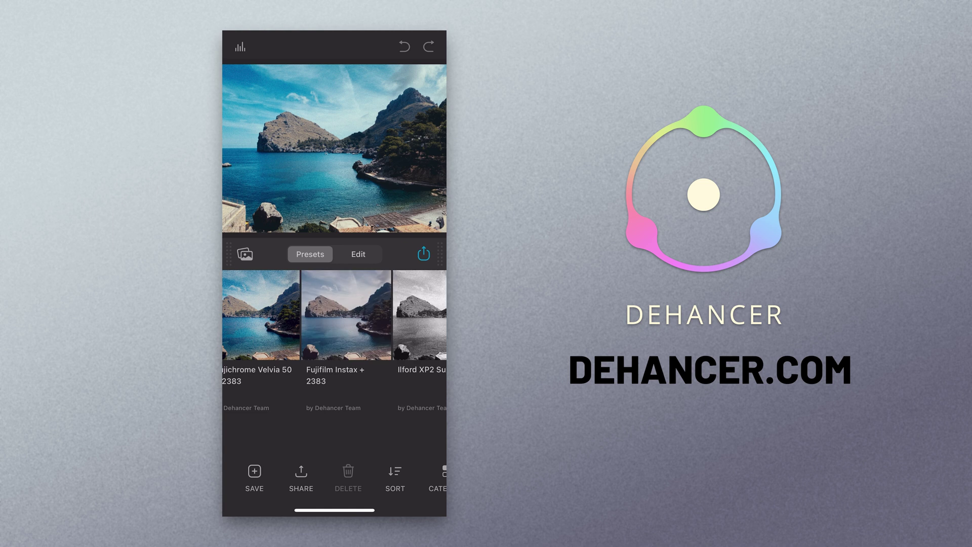
Try the Fujifilm Instax and Ilford XP2 Super 400 presets, then apply Kodak Supra 100 + 2383
left_click(346, 314)
left_click_drag(405, 314, 275, 314)
left_click(307, 314)
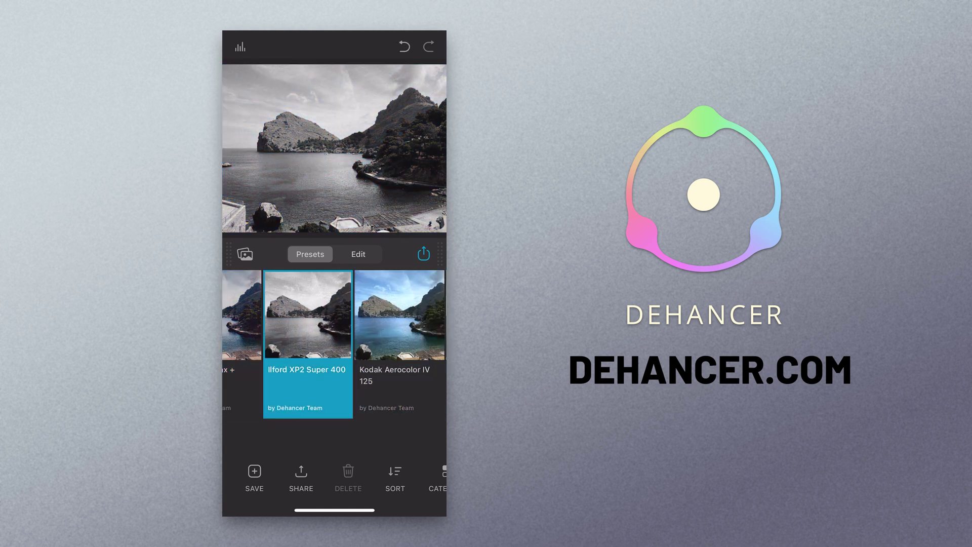
left_click(342, 314)
left_click_drag(405, 314, 275, 314)
left_click(289, 314)
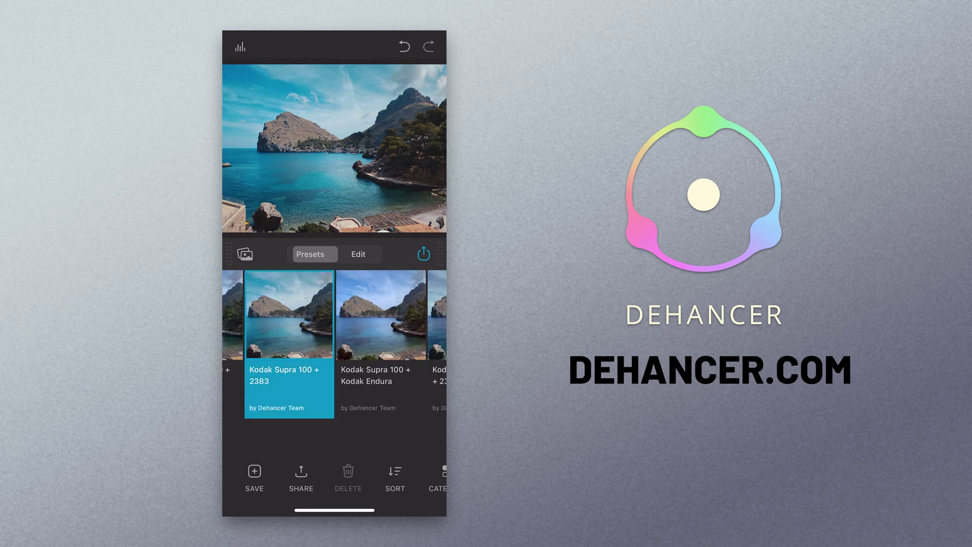
In Edit, raise print exposure to about 0 and choose the Fujifilm 3513 print profile
left_click(358, 254)
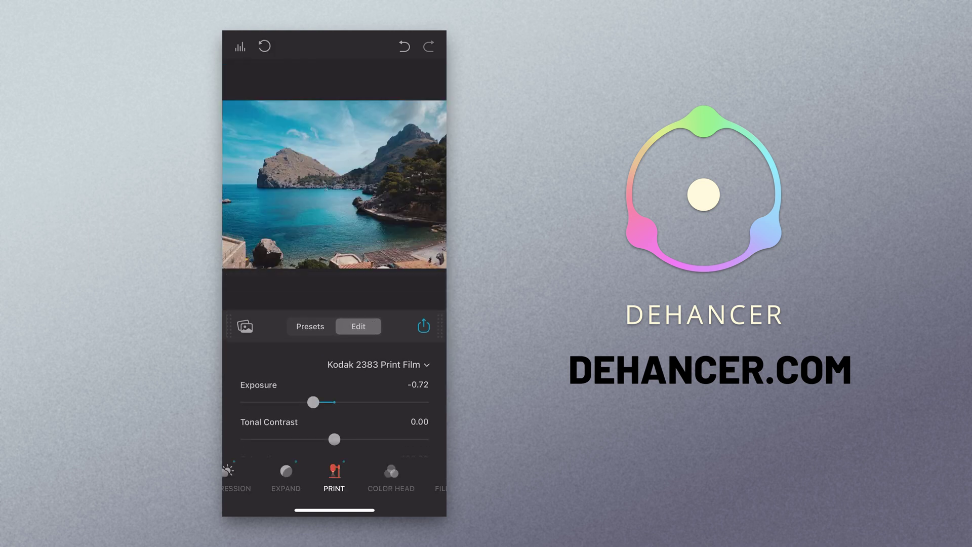
left_click_drag(313, 402, 334, 402)
mouse_move(263, 476)
left_mouse_down()
mouse_move(405, 475)
mouse_move(263, 476)
left_mouse_up()
left_click(376, 476)
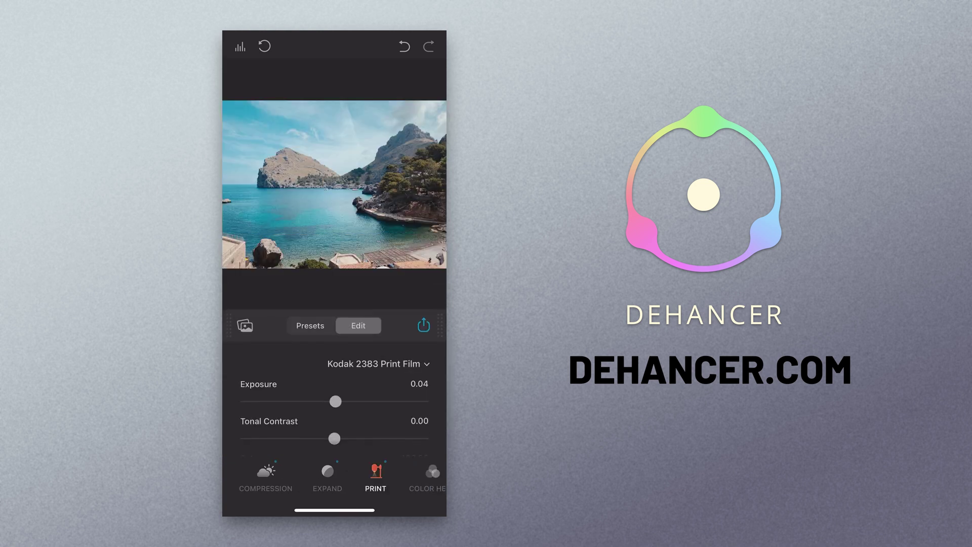
left_click(377, 365)
left_click(318, 312)
Increase Film Grain amount to about 46.61 and darken Vignette exposure to -1.21
left_click_drag(405, 476, 228, 476)
left_click(315, 475)
left_click_drag(265, 316, 329, 316)
left_click_drag(384, 476, 317, 476)
left_click(358, 476)
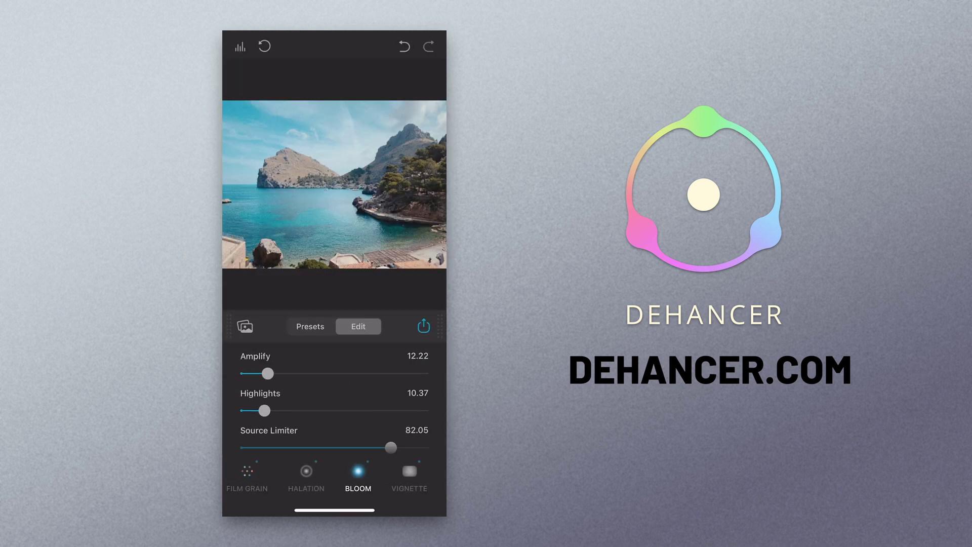
left_click(306, 476)
left_click(410, 476)
left_click_drag(380, 373, 280, 373)
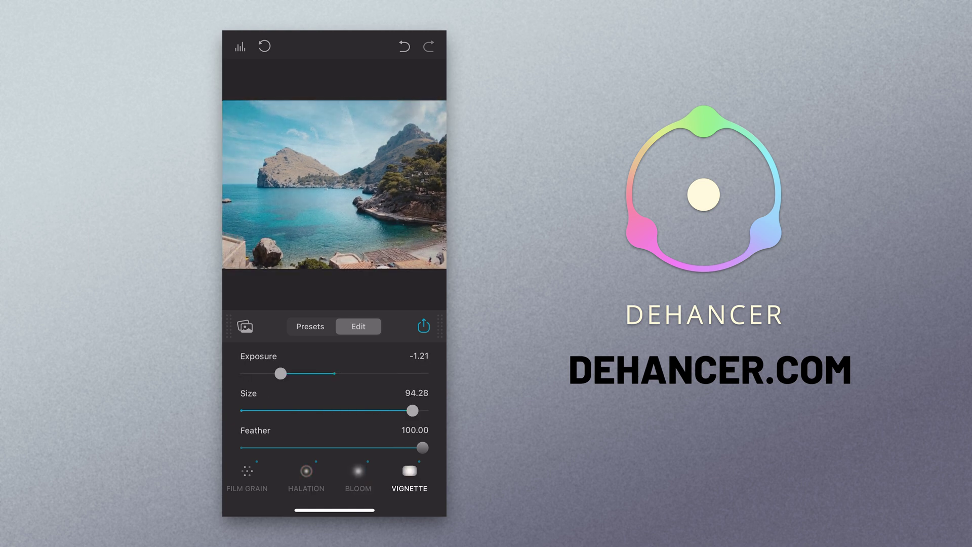